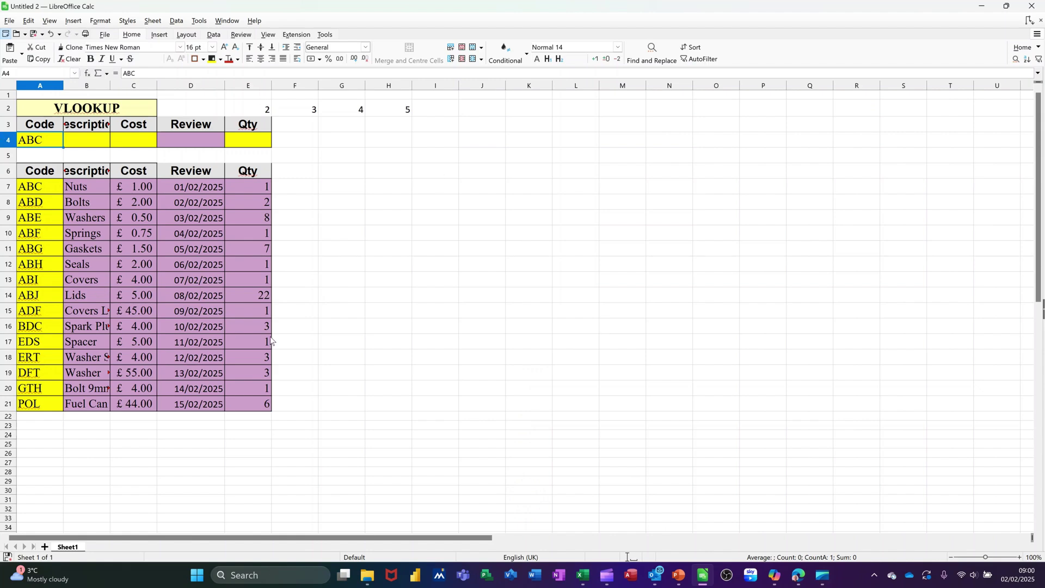
# - Zoom the sheet from 110% to 120%
pyautogui.scroll(1, 525, 307)
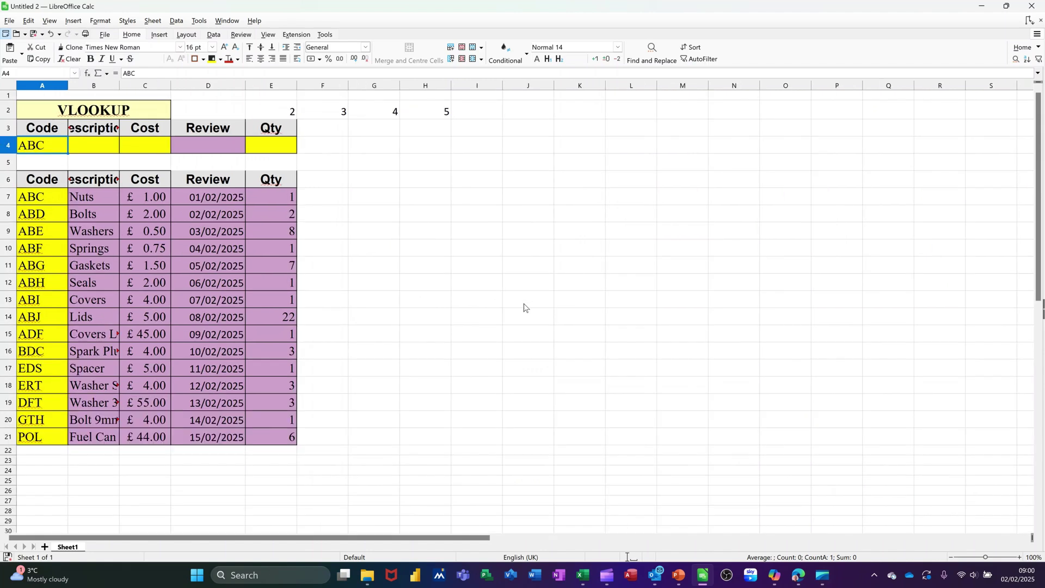
pyautogui.scroll(1, 524, 307)
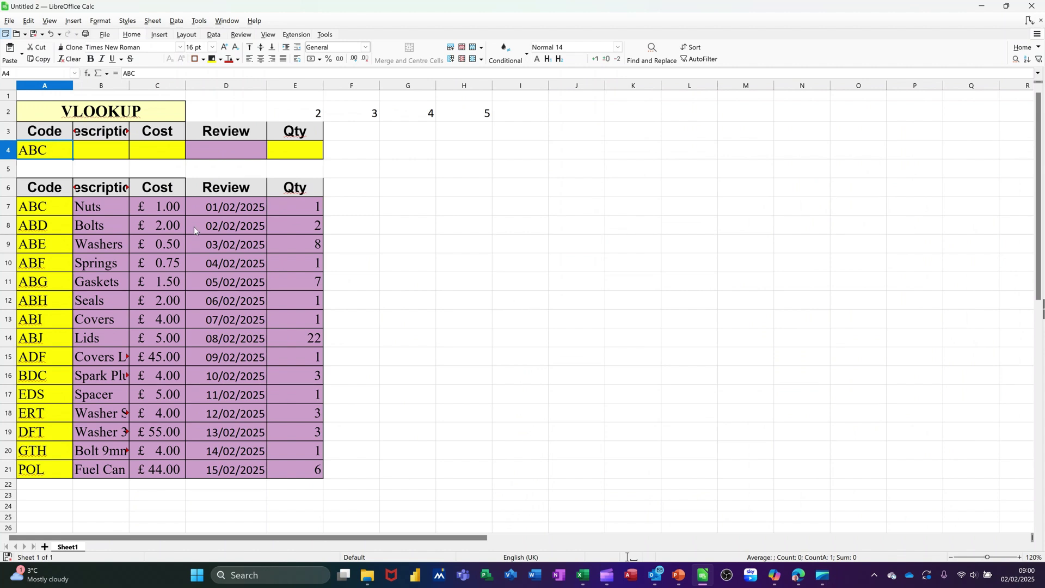
# - Enter =VLOOKUP(A4,A6:E21,2,0) in B4 so it returns the description Nuts
pyautogui.click(95, 155)
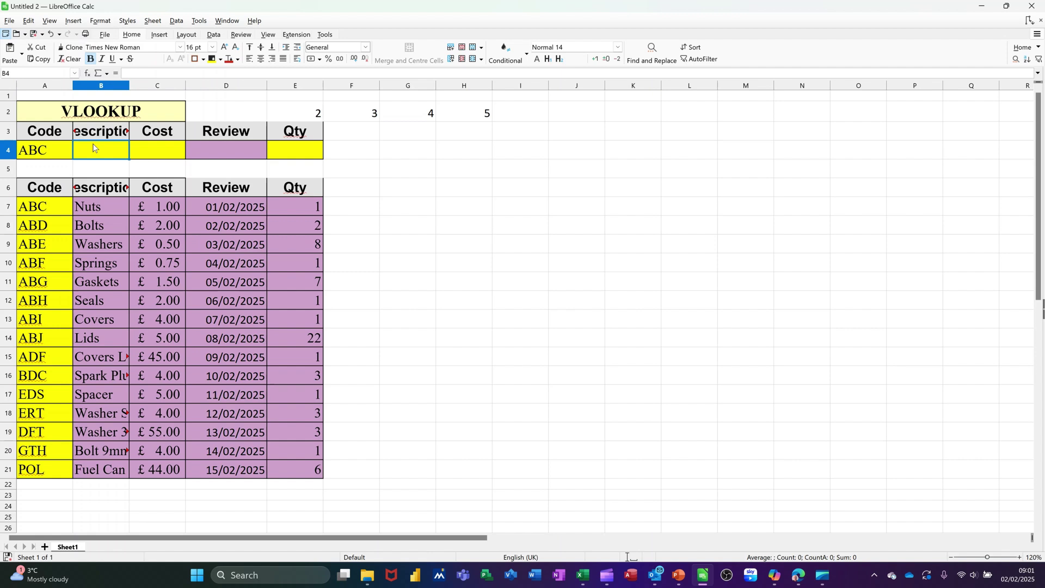
pyautogui.write('=vloo')
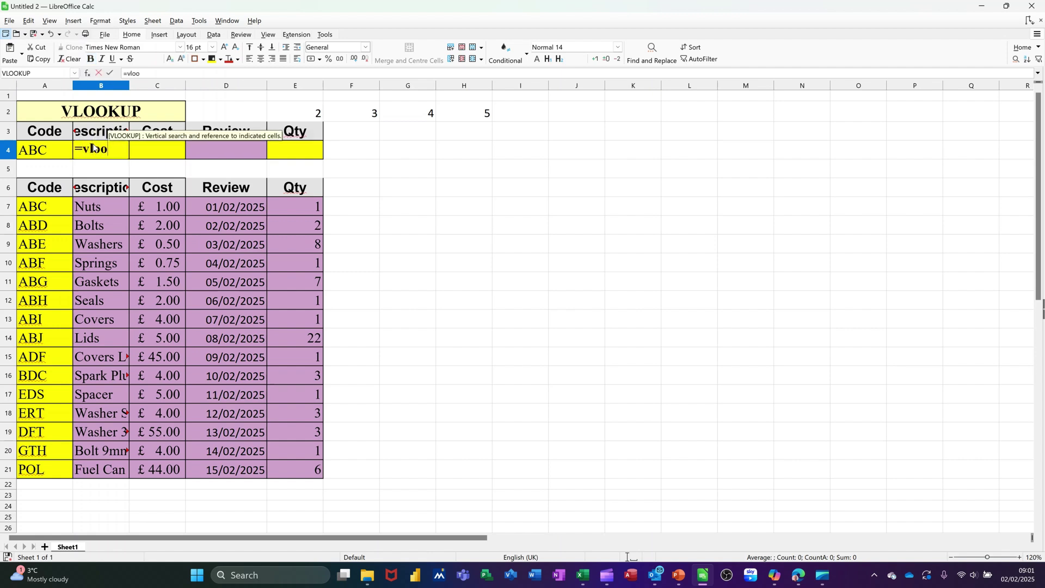
pyautogui.write('kup(')
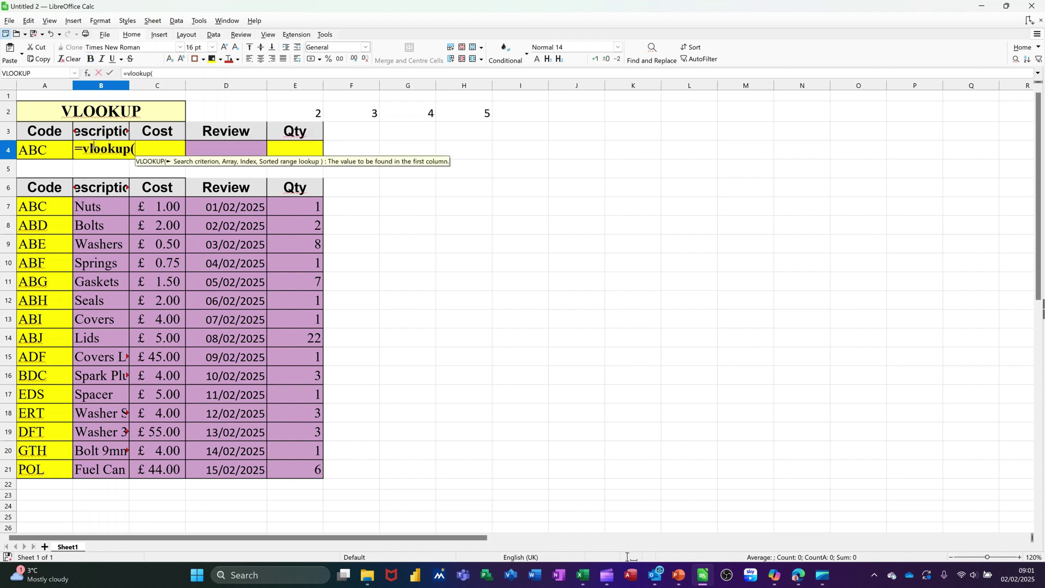
pyautogui.click(55, 150)
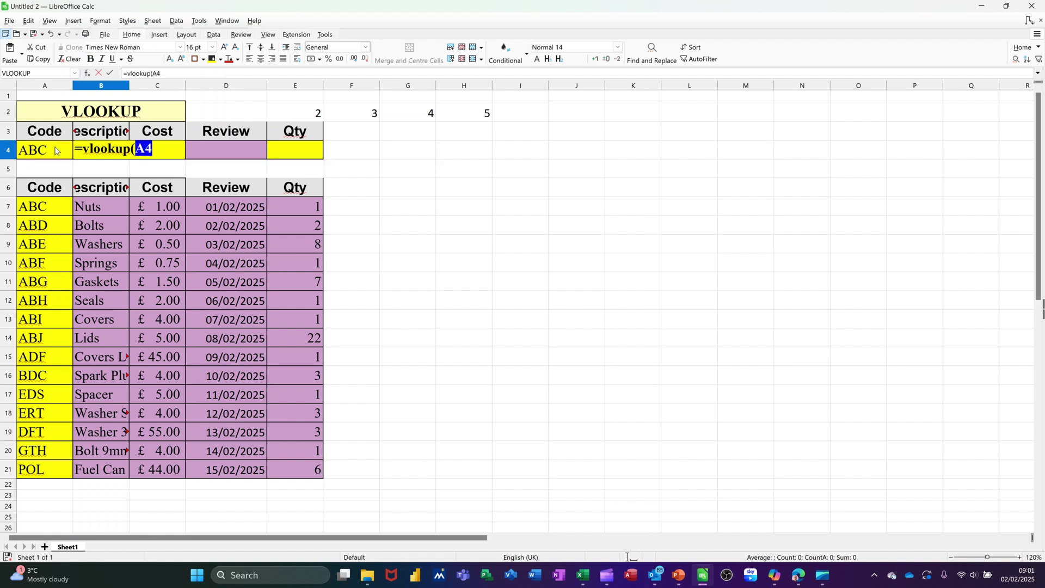
pyautogui.write(',')
pyautogui.moveTo(42, 190); pyautogui.dragTo(299, 479)
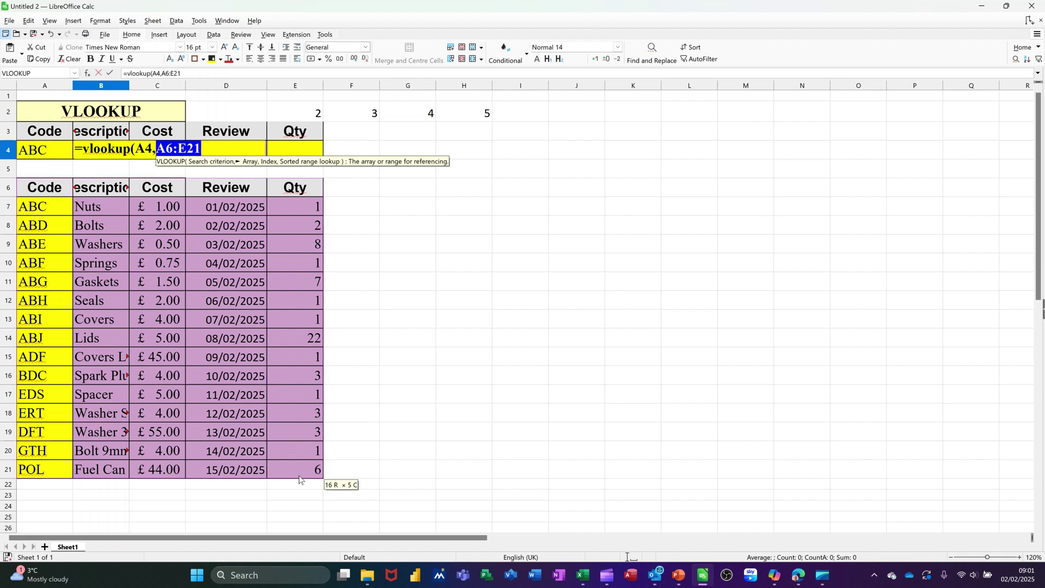
pyautogui.write(',')
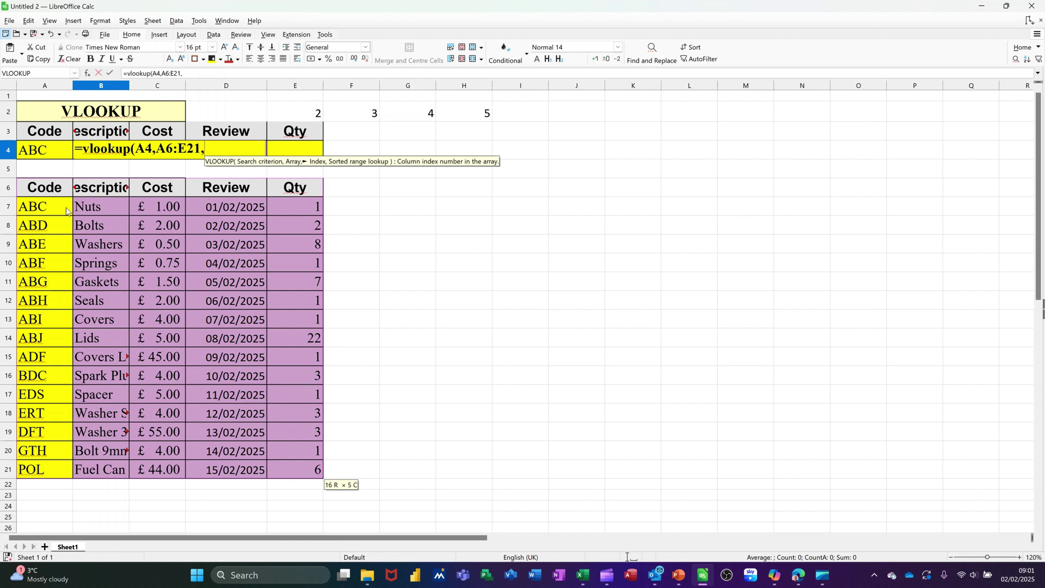
pyautogui.write('2')
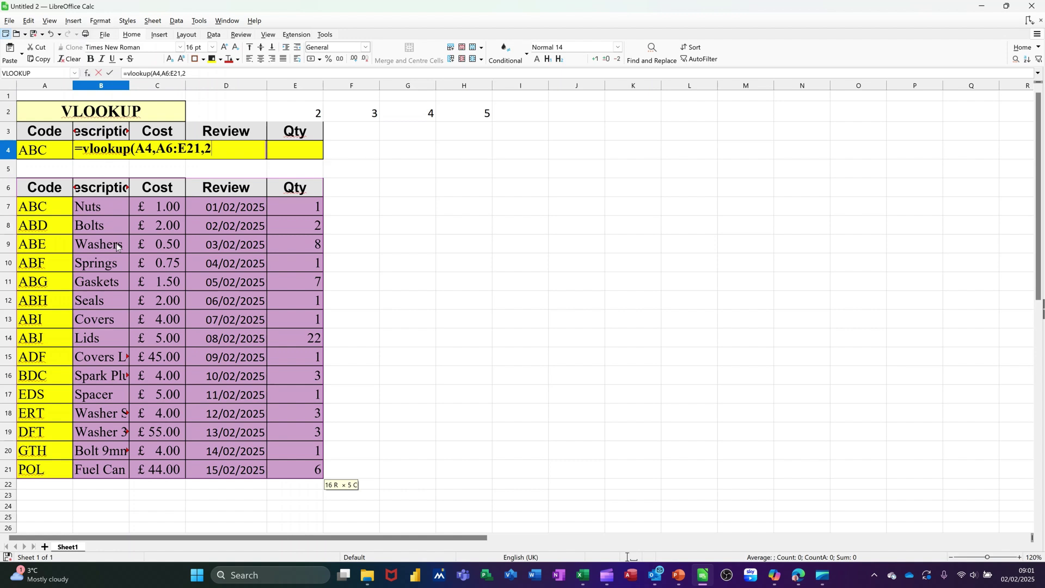
pyautogui.write(',')
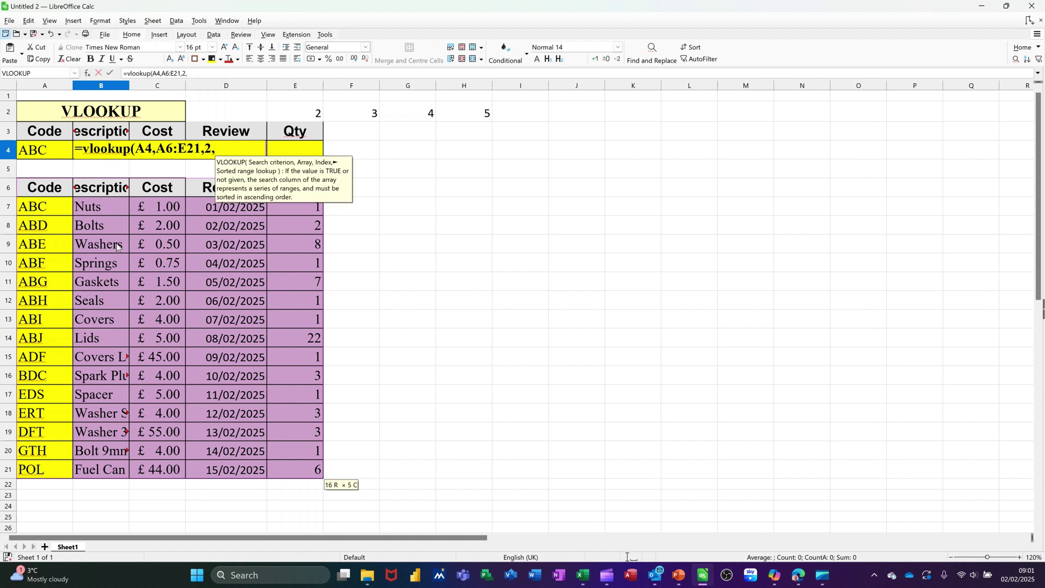
pyautogui.write('0)')
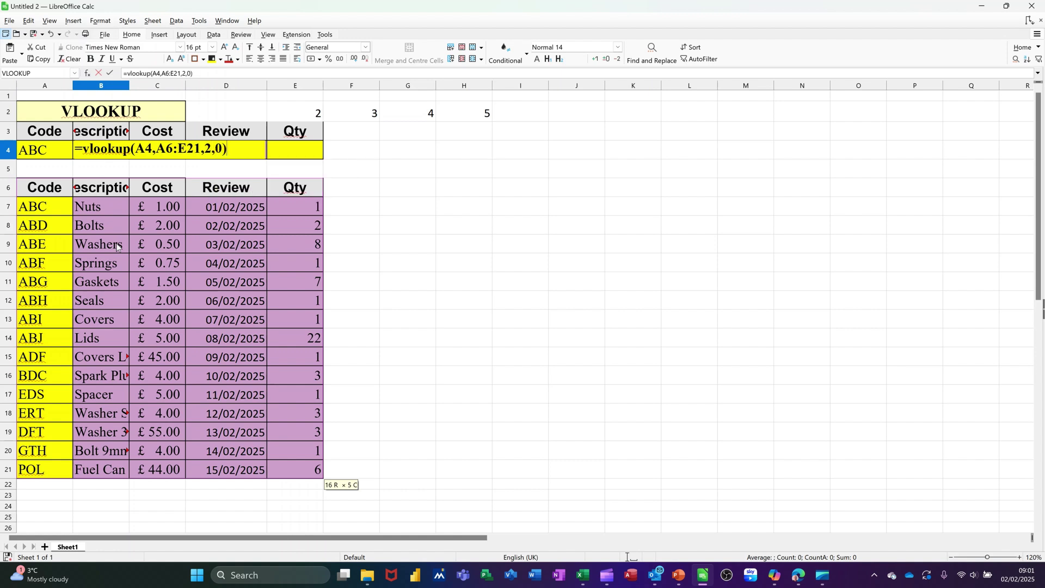
pyautogui.click(111, 73)
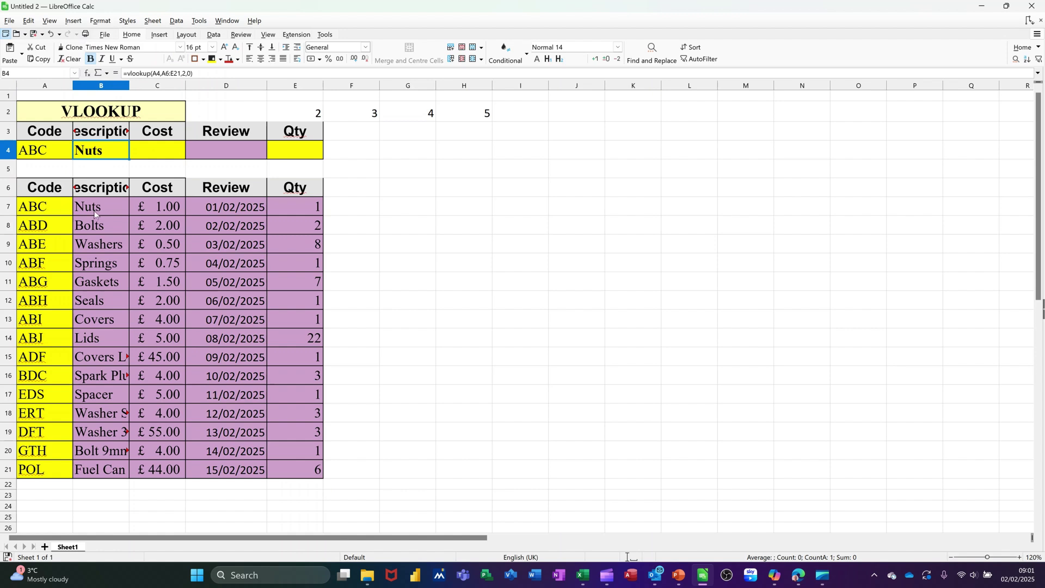
# - Test the lookup by entering code abd in A4, then undo back to ABC
pyautogui.click(35, 153)
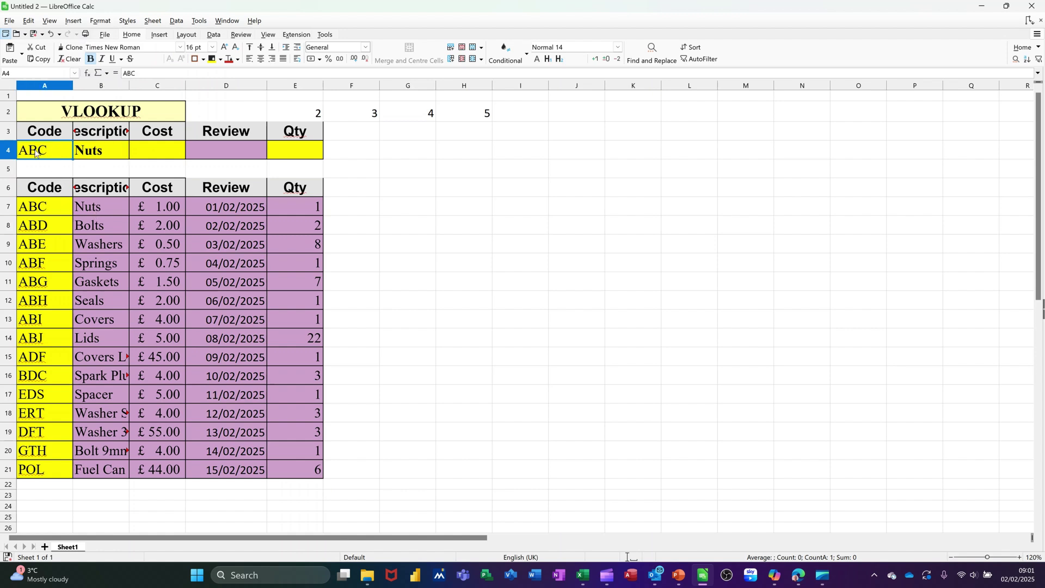
pyautogui.write('a')
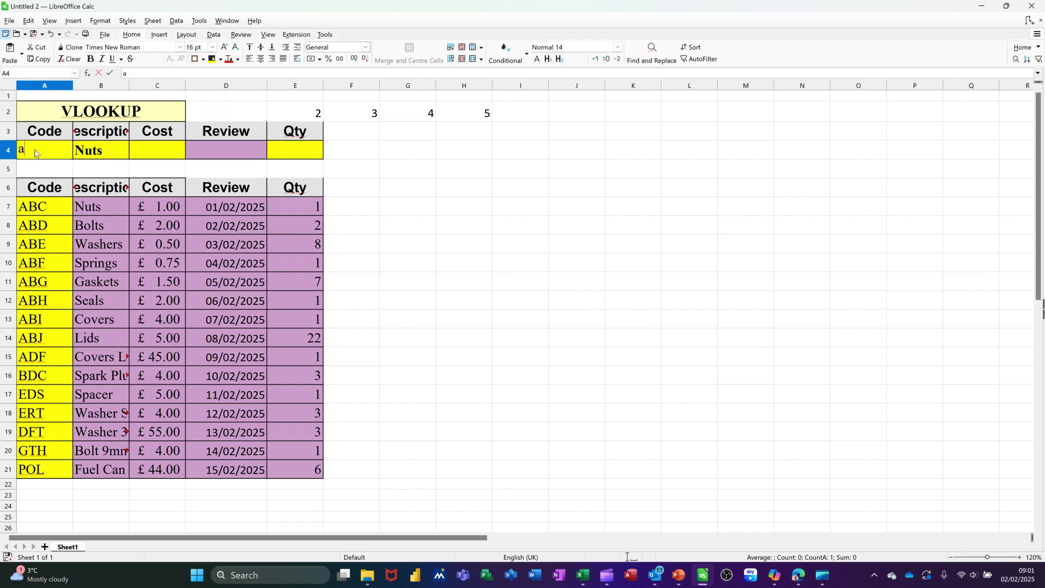
pyautogui.write('bd')
pyautogui.press('Return')
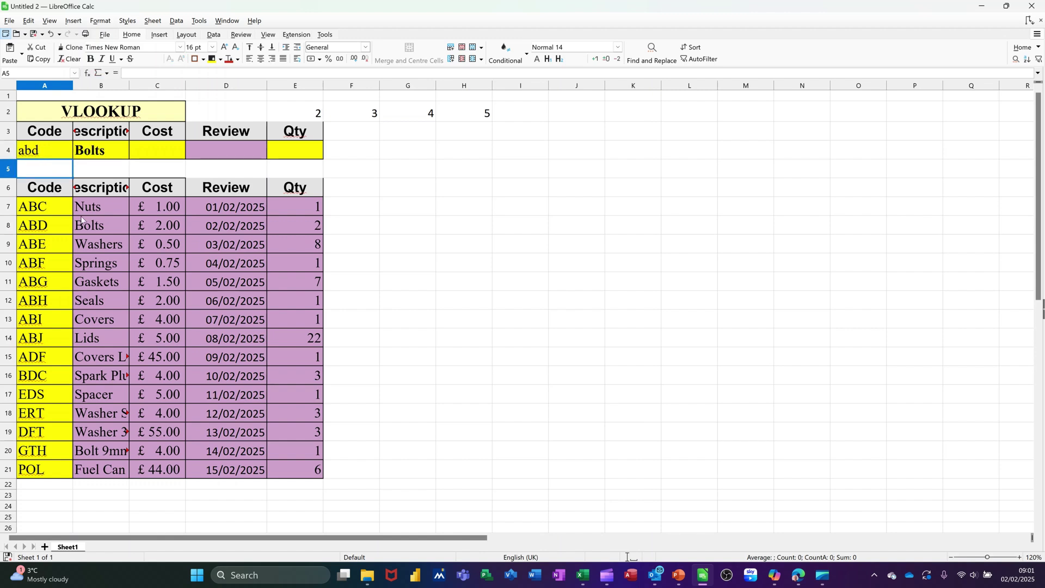
pyautogui.hotkey('ctrl', 'z')
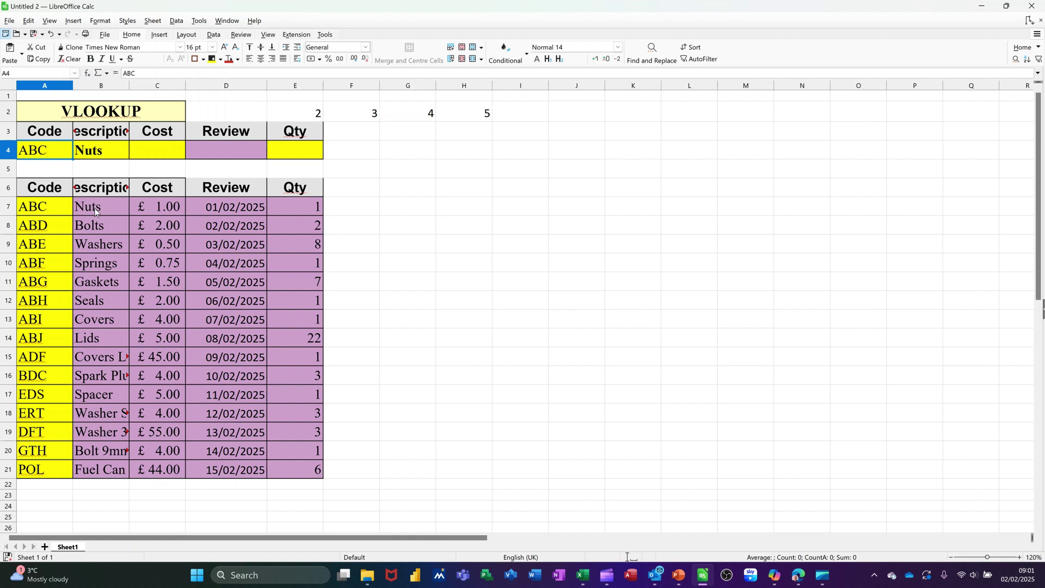
pyautogui.click(118, 154)
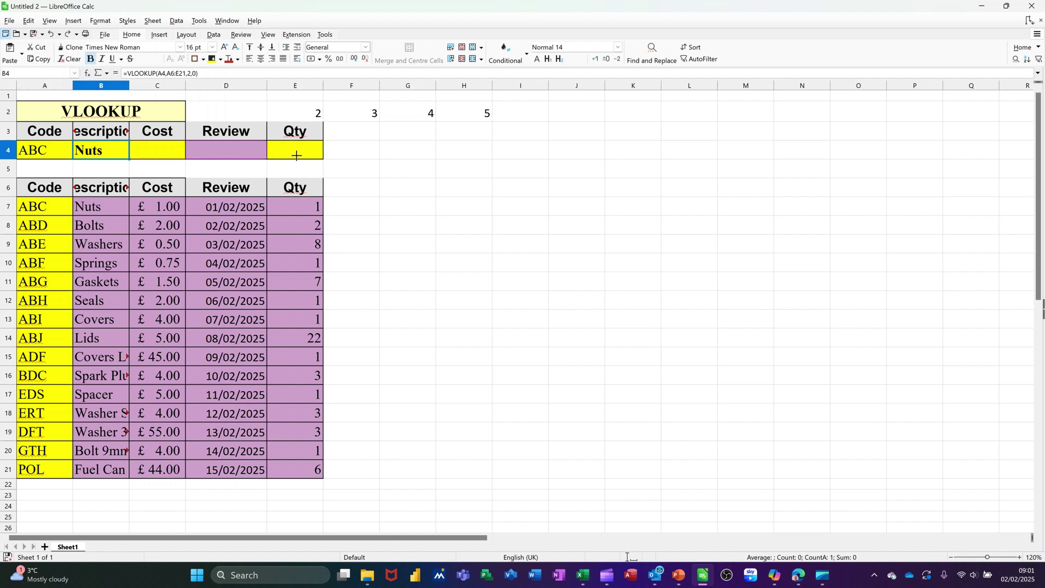
pyautogui.keyDown('shift'); pyautogui.click(276, 157); pyautogui.keyUp('shift')
pyautogui.hotkey('ctrl', 'r')
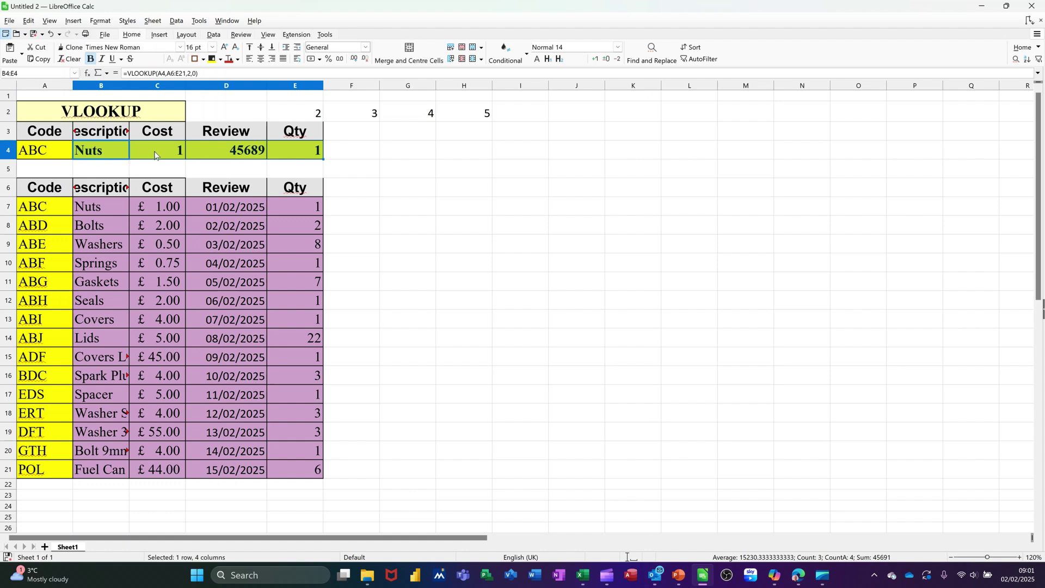
pyautogui.click(134, 156)
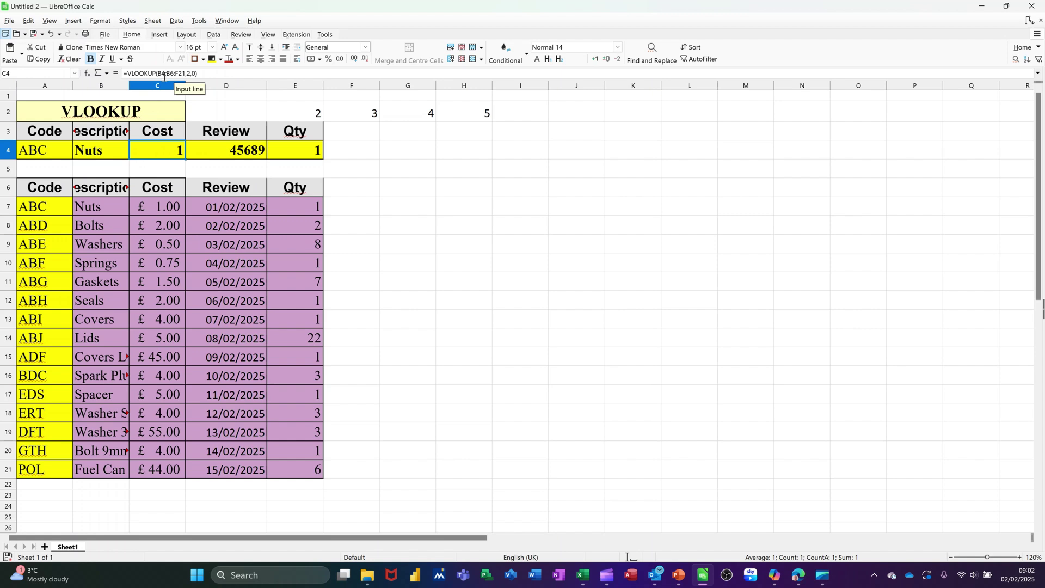
pyautogui.press('Right')
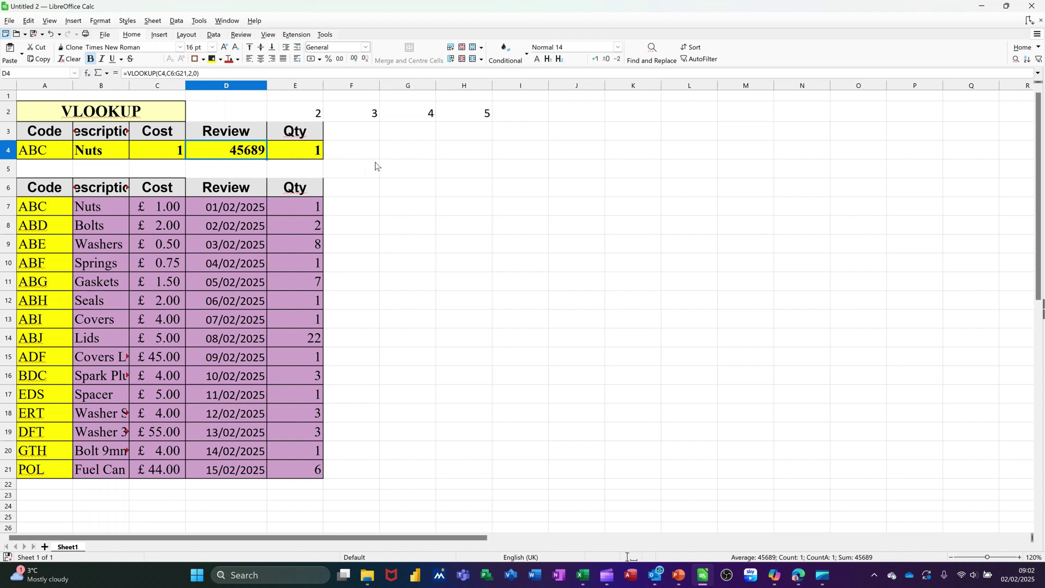
pyautogui.moveTo(152, 152); pyautogui.dragTo(280, 157)
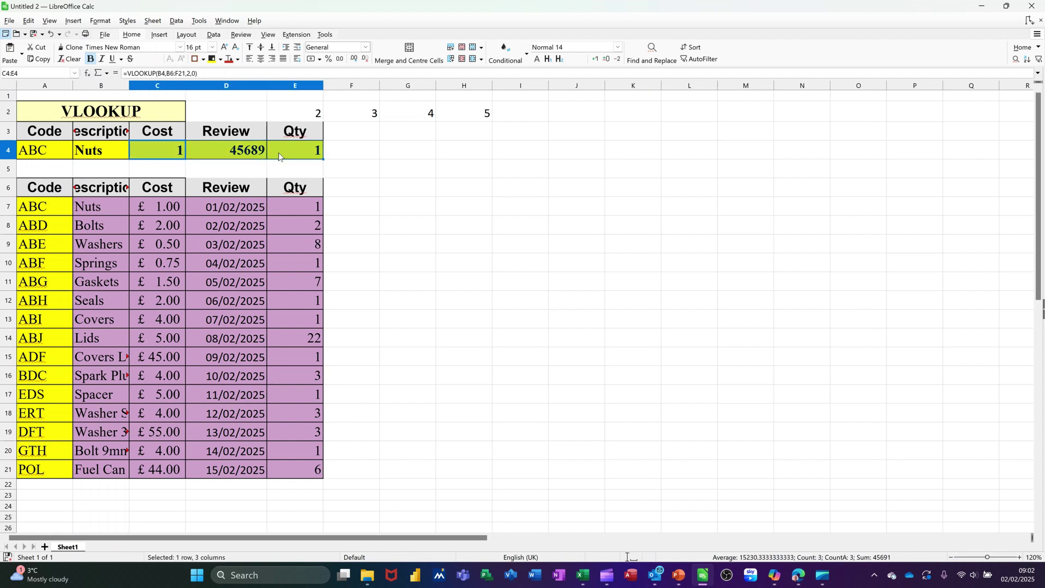
pyautogui.press('Delete')
pyautogui.click(98, 157)
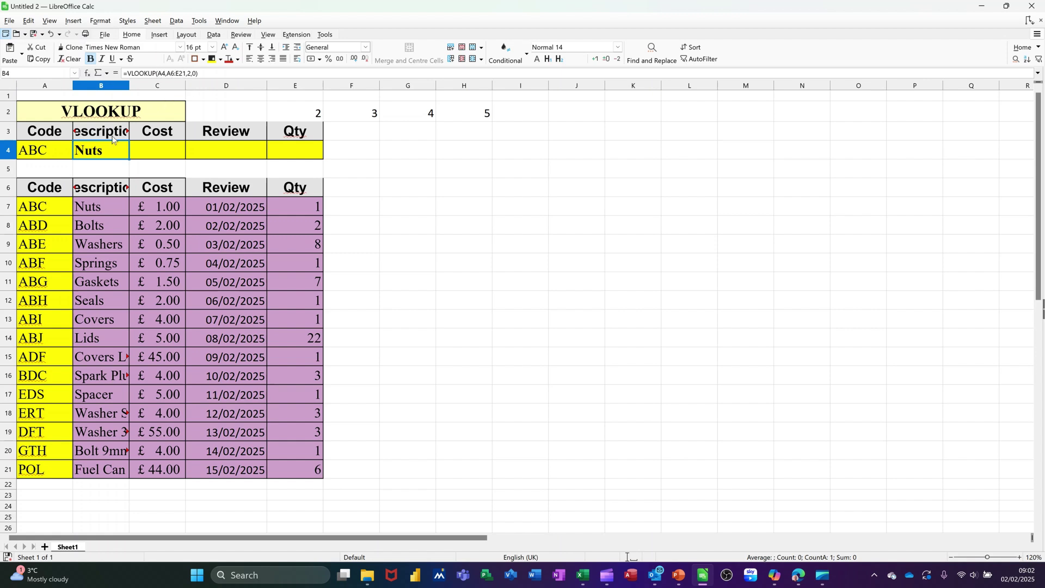
# - Name cell A4 'input' using the Name Box
pyautogui.click(34, 158)
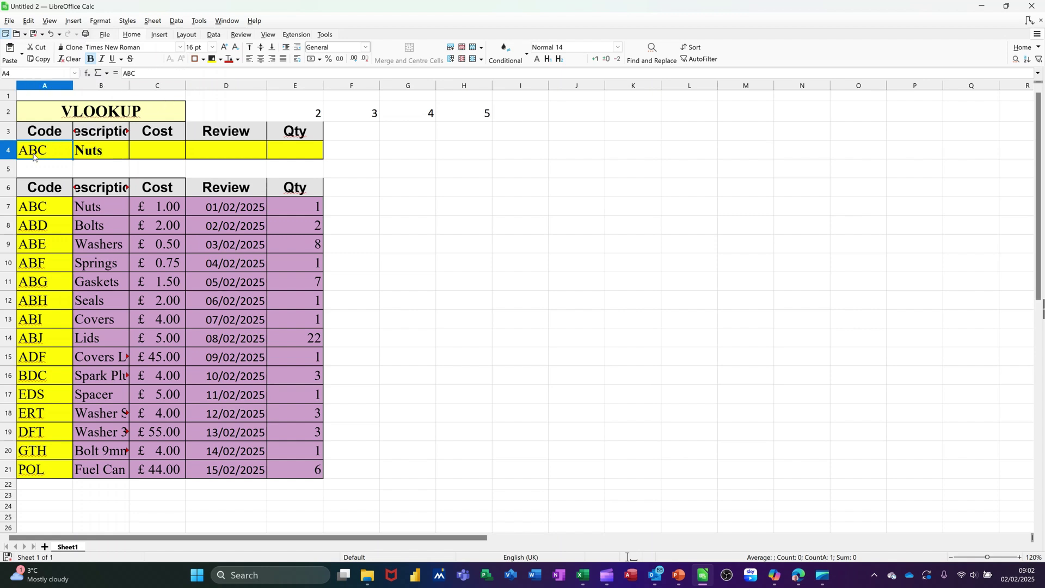
pyautogui.click(28, 74)
pyautogui.write('i')
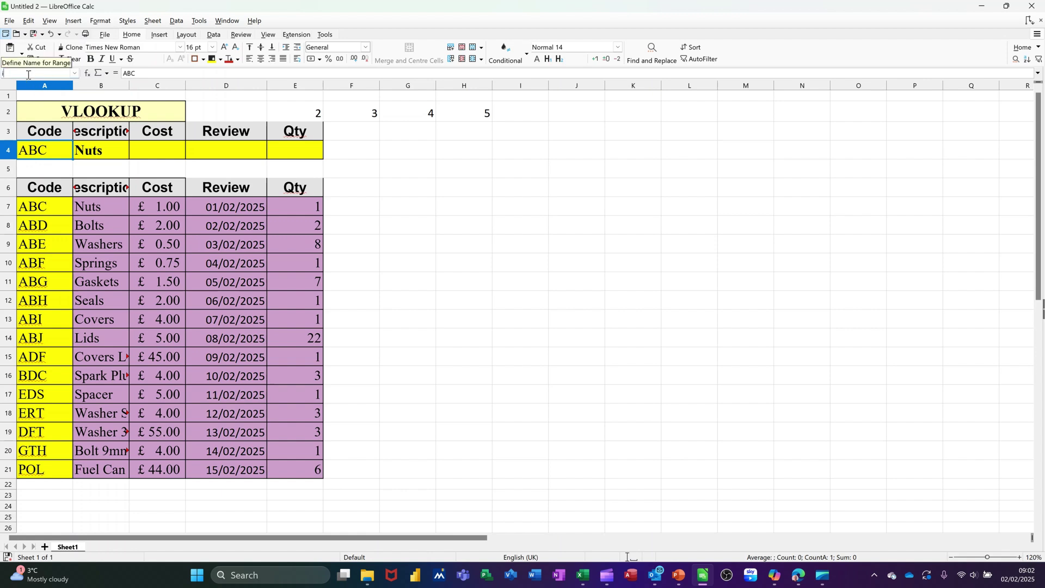
pyautogui.write('nput')
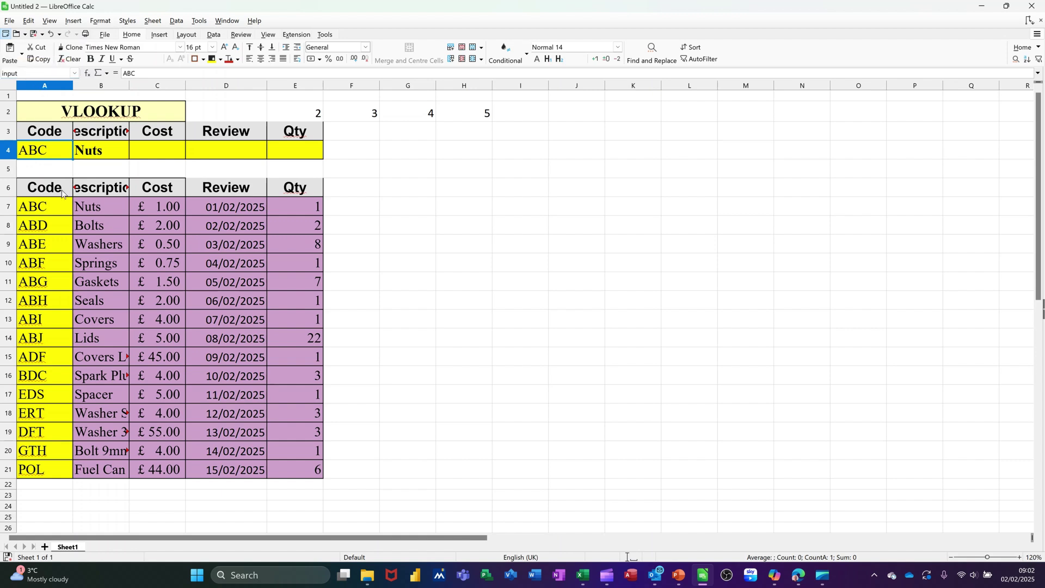
# - Select the table A6:E21 and begin naming it 'product' in the Name Box
pyautogui.moveTo(46, 187); pyautogui.dragTo(296, 463)
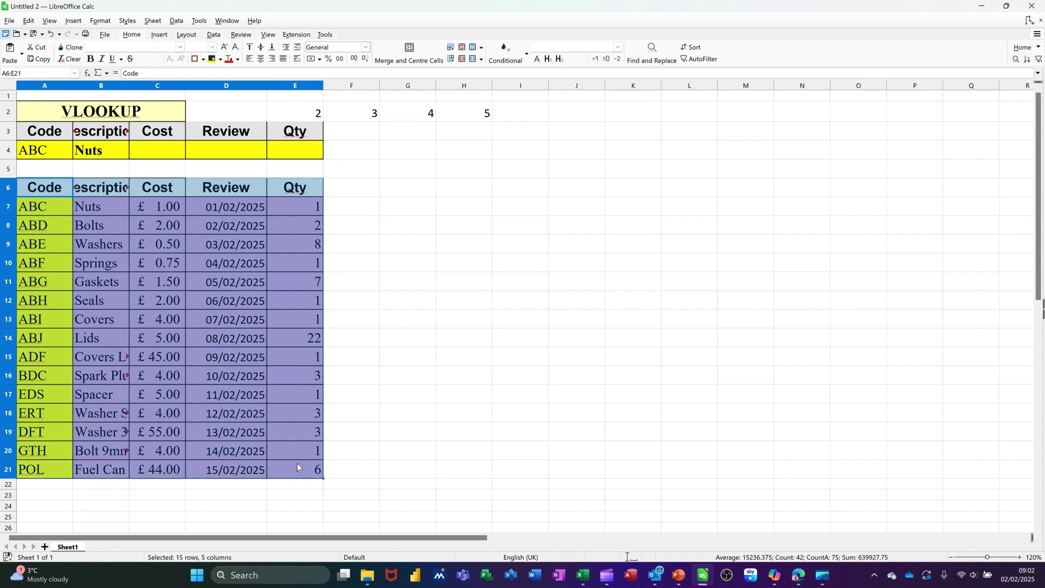
pyautogui.click(30, 71)
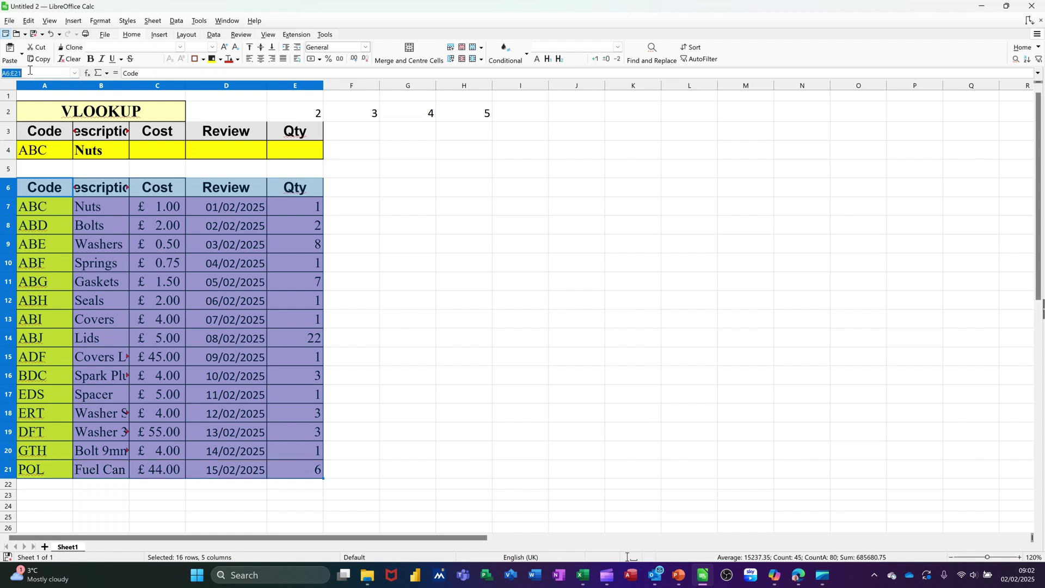
pyautogui.write('product')
# - Rewrite B4 as =vlookup(input,product,2,0) using the named ranges
pyautogui.click(103, 154)
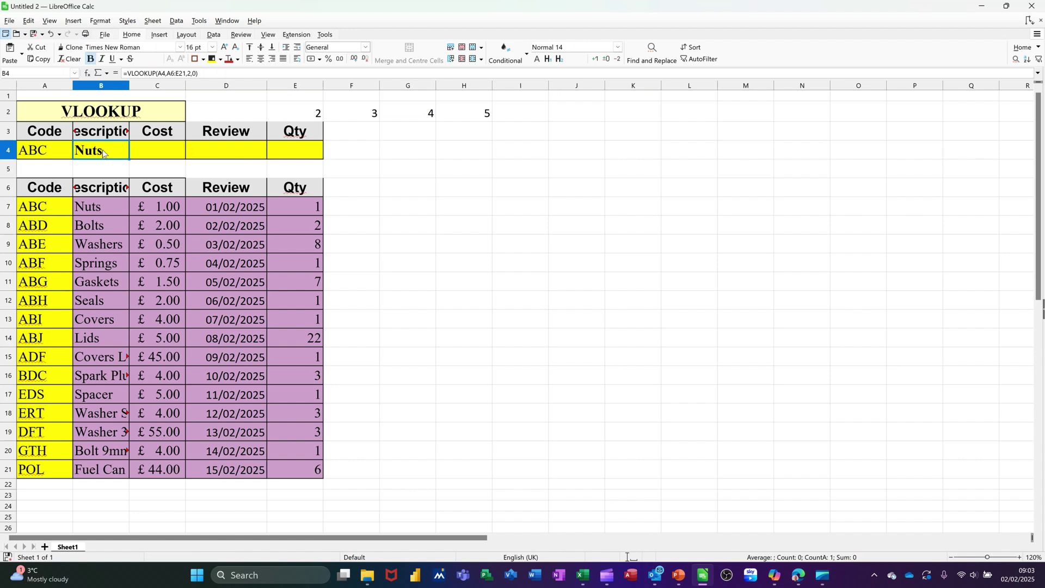
pyautogui.write('=')
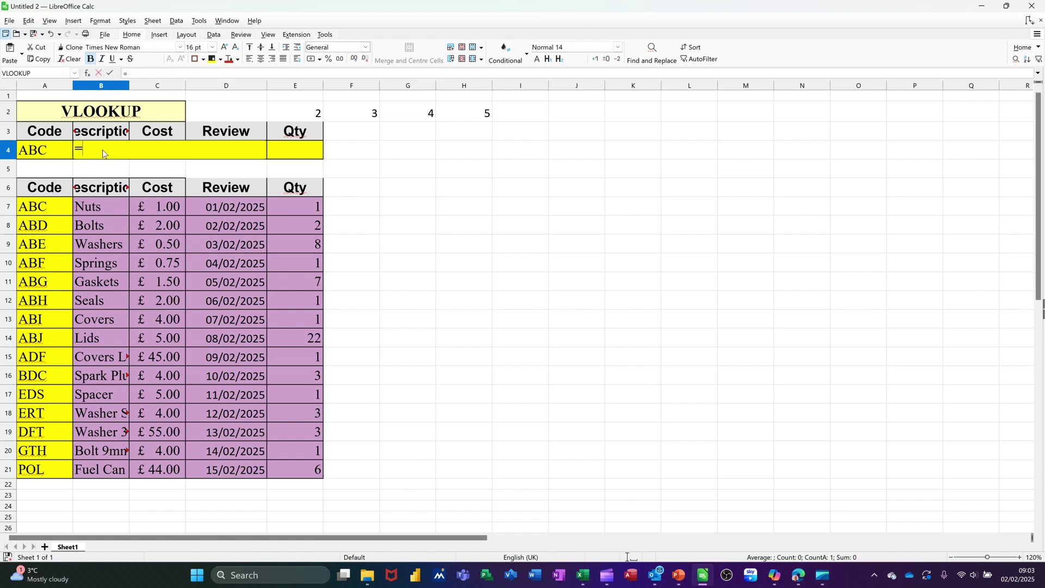
pyautogui.write('v')
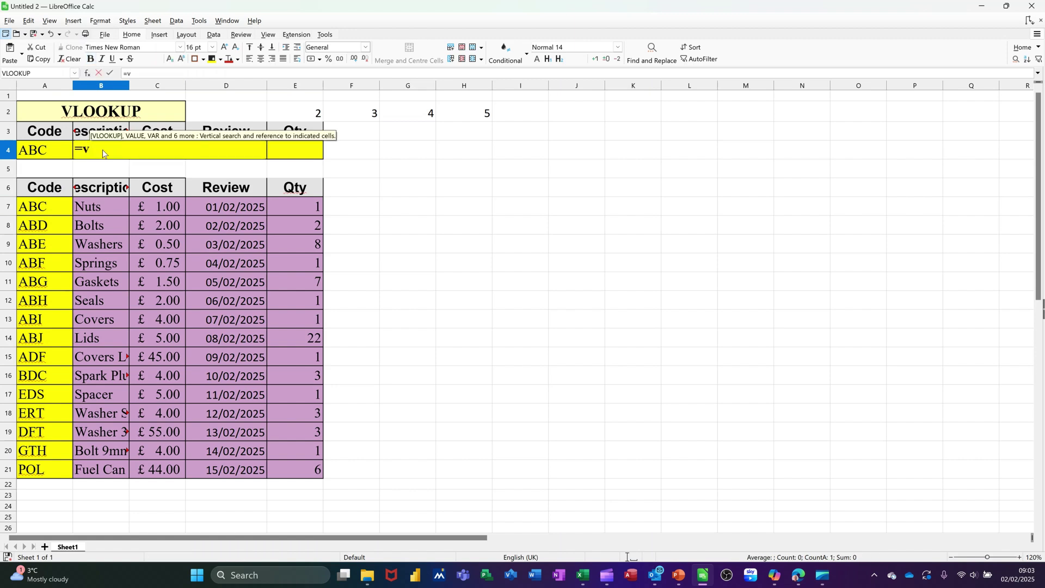
pyautogui.write('lookup')
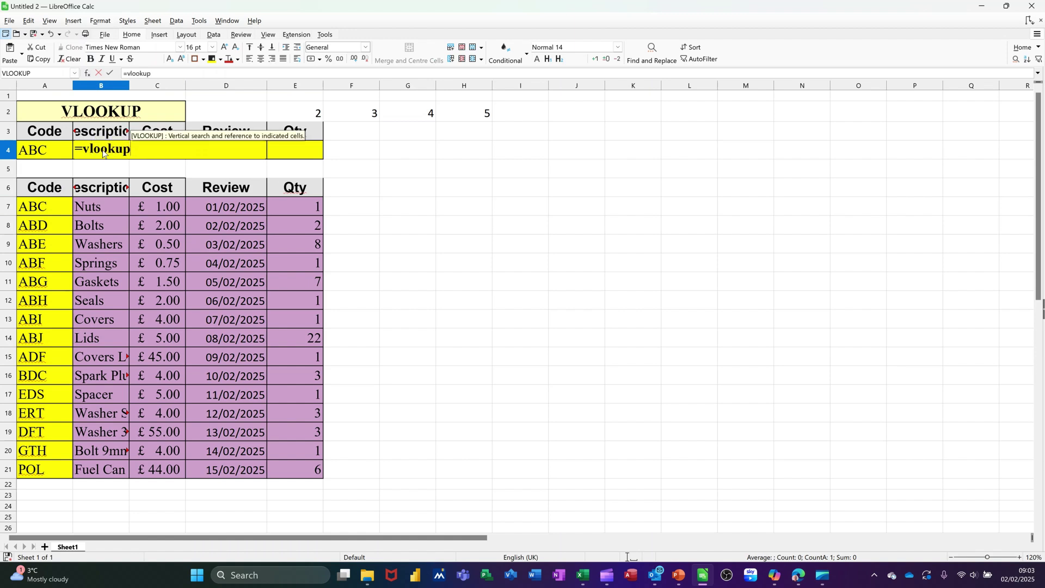
pyautogui.write('(')
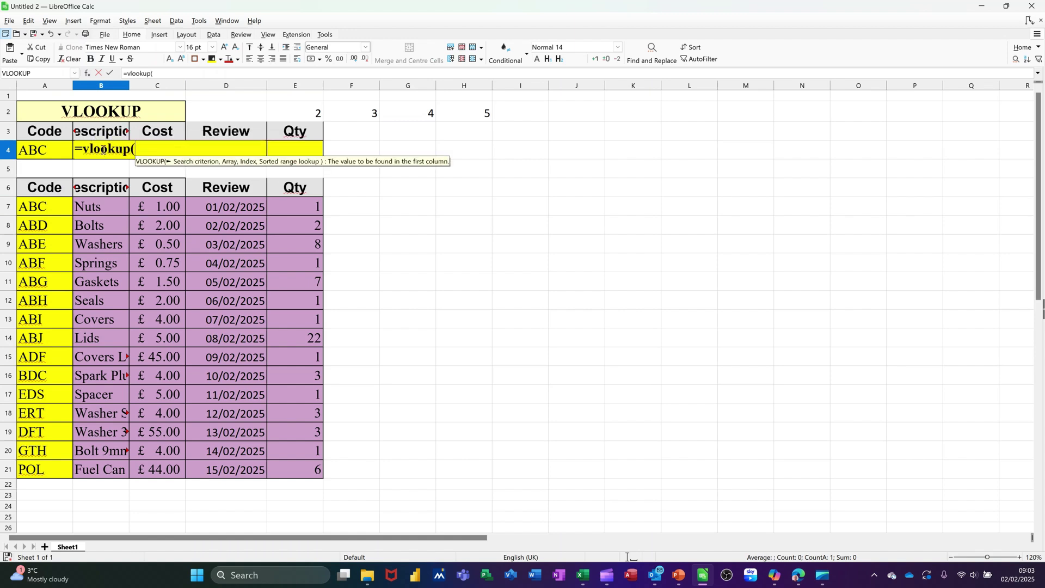
pyautogui.write('input')
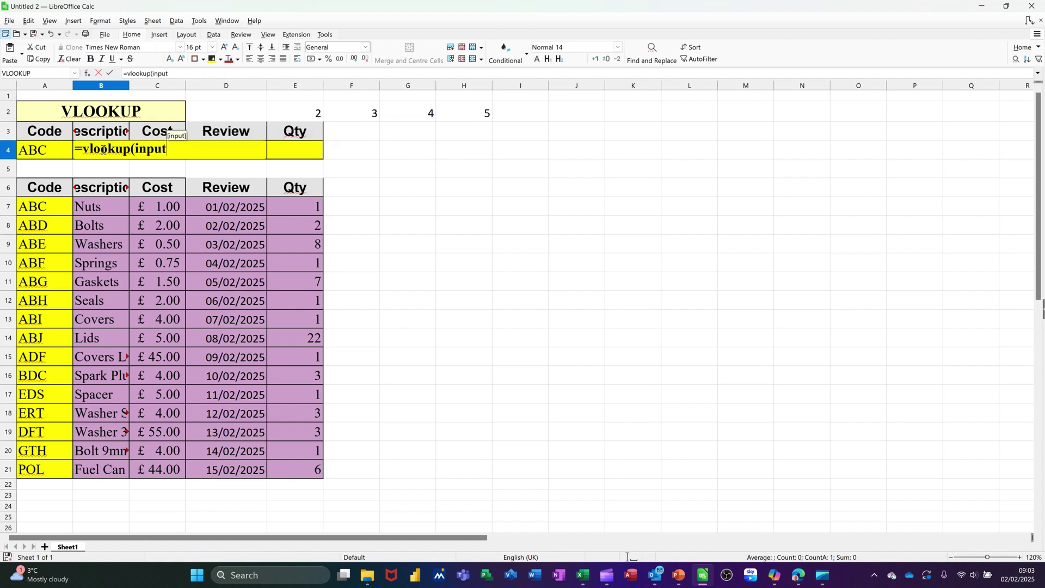
pyautogui.write(',')
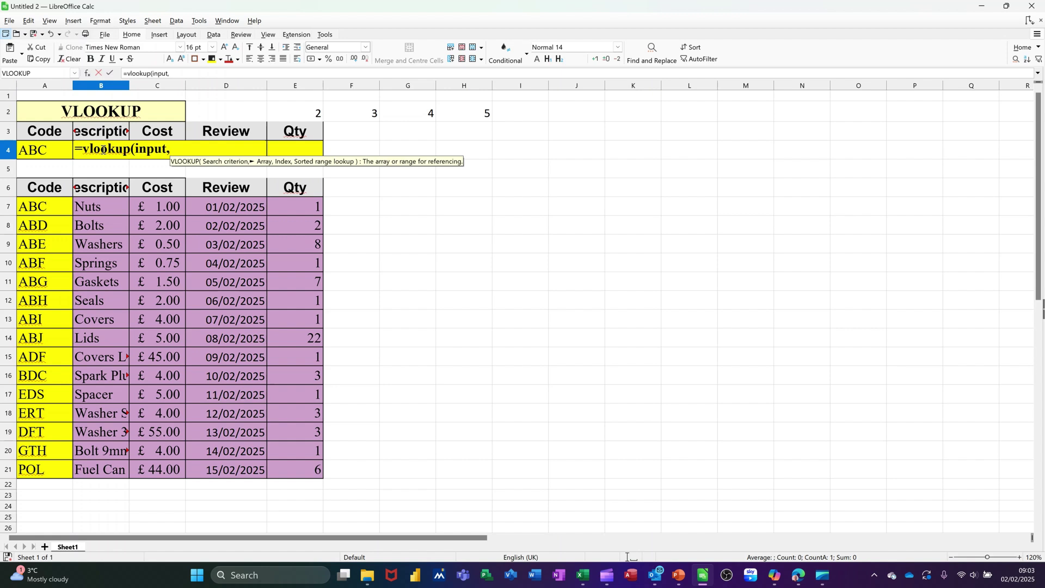
pyautogui.write('pr')
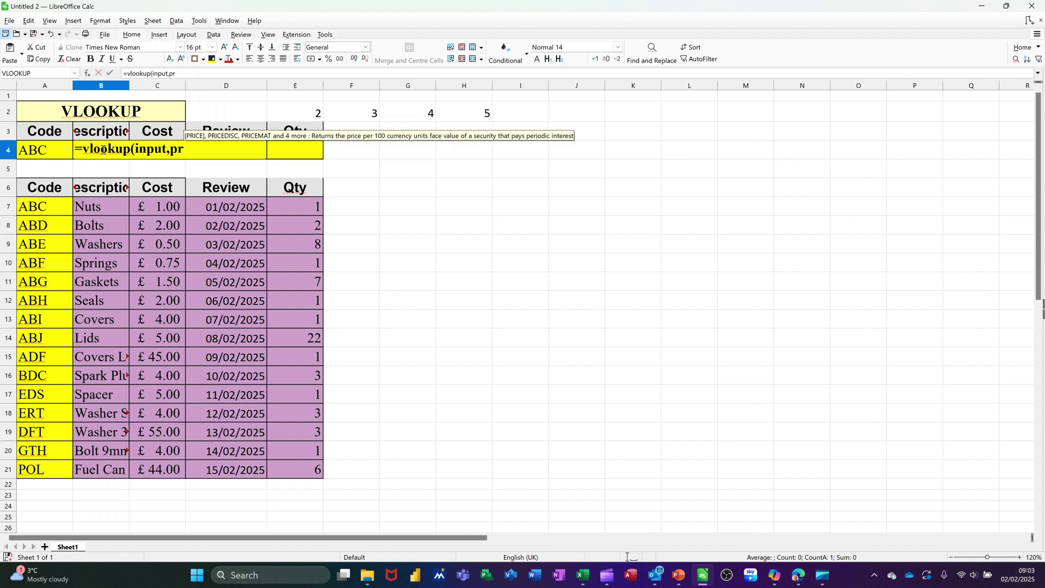
pyautogui.write('oduct')
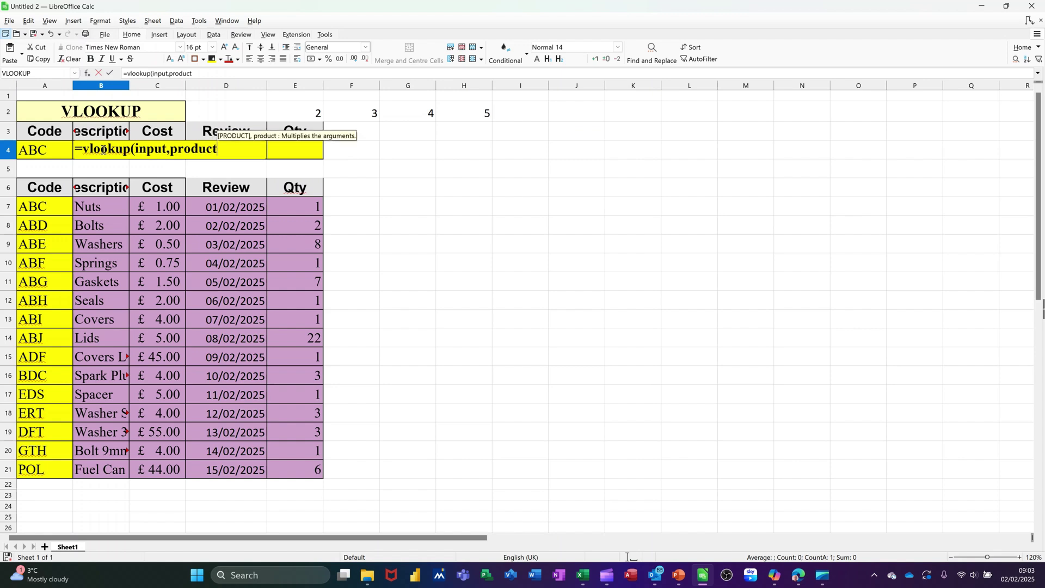
pyautogui.write(',')
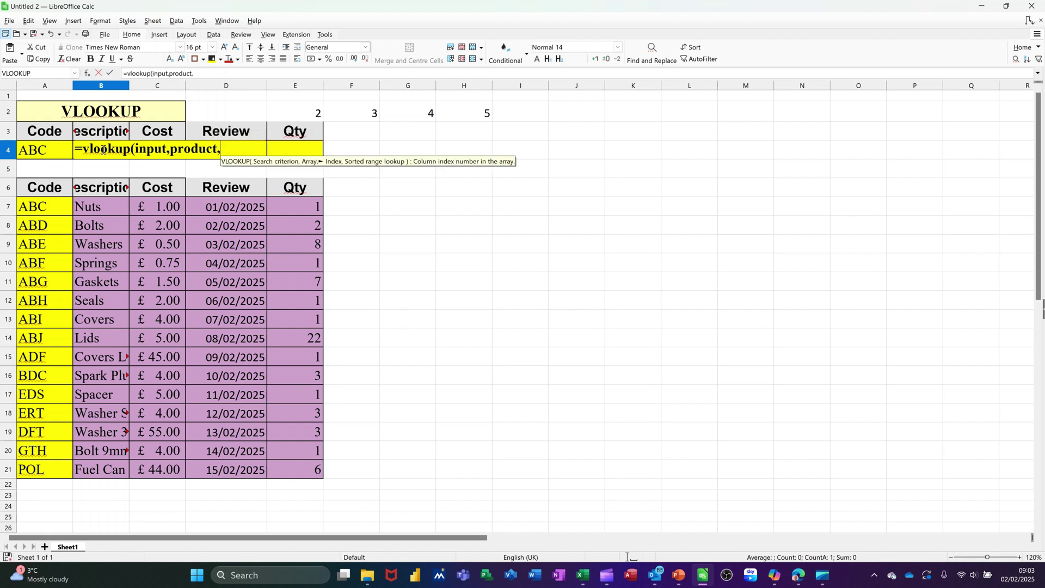
pyautogui.write('2,')
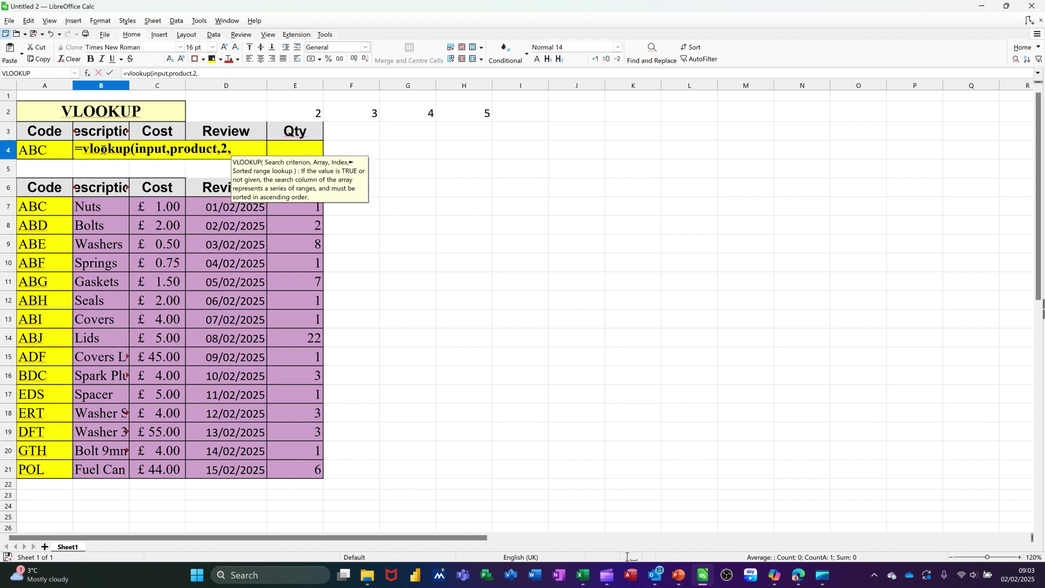
pyautogui.write('0')
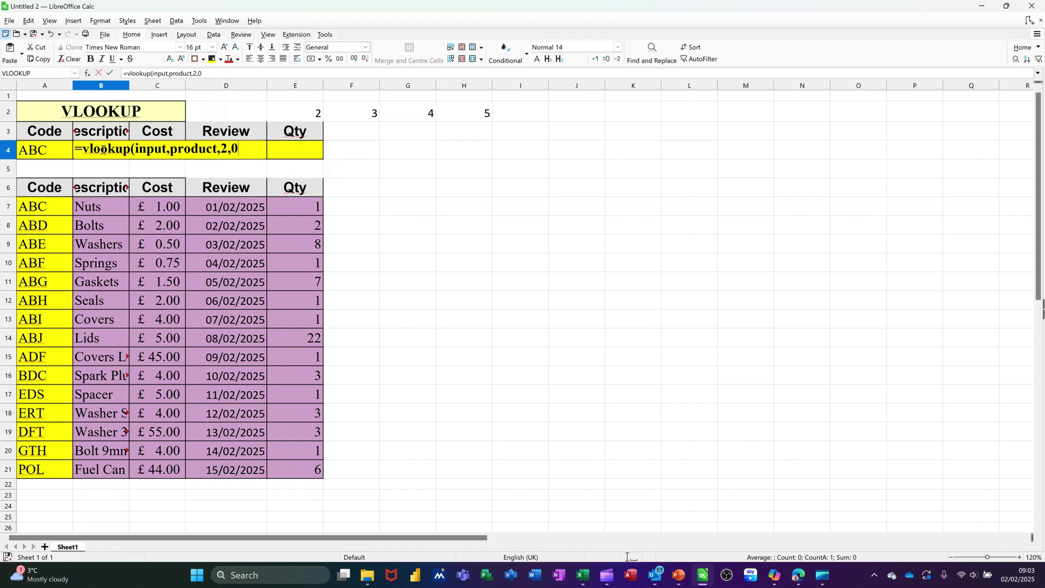
pyautogui.write(')')
# - Confirm the B4 lookup and check the formulas copied into C4, D4 and E4
pyautogui.click(113, 74)
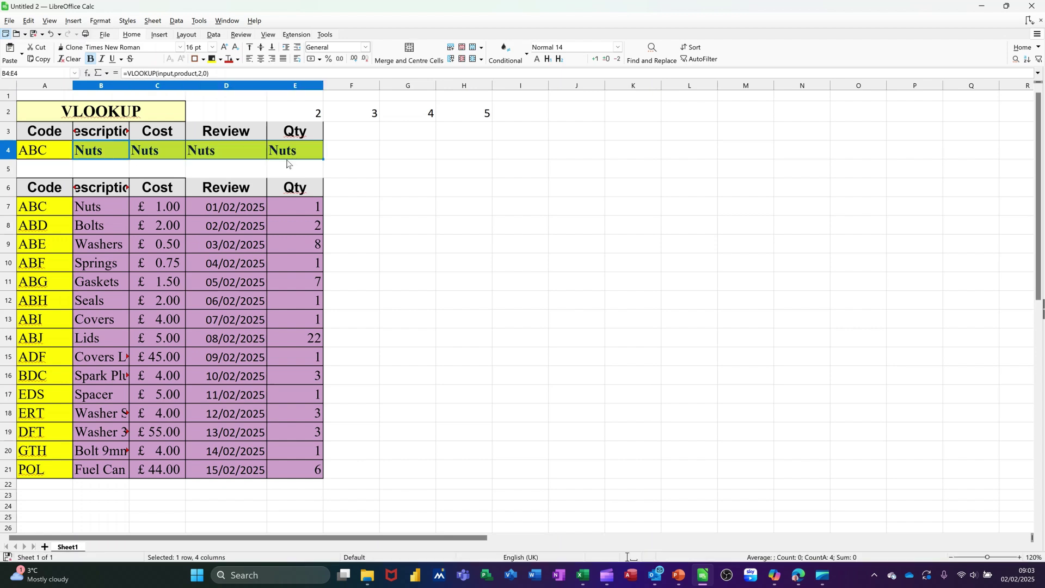
pyautogui.click(149, 158)
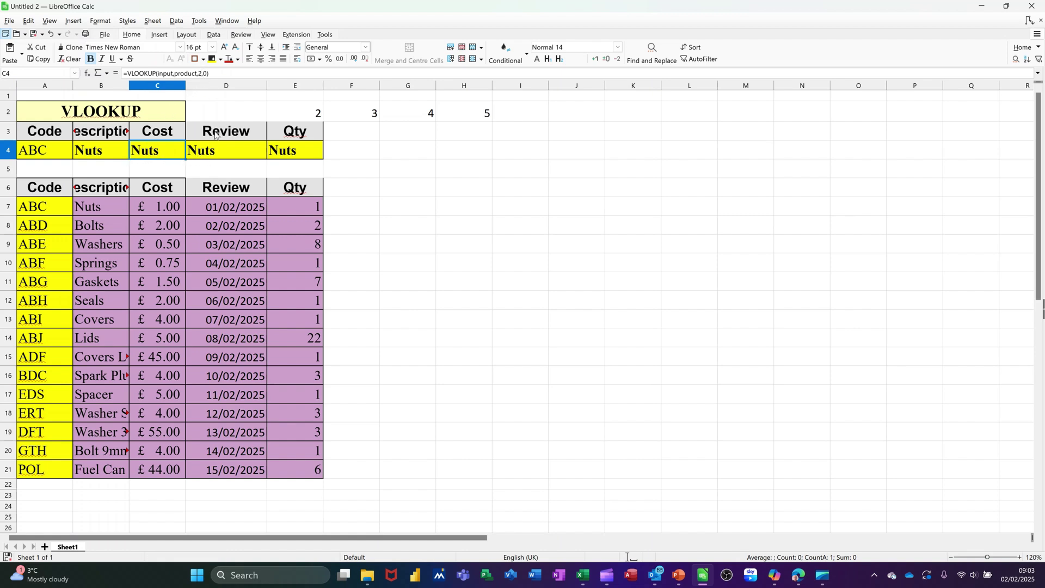
pyautogui.click(221, 148)
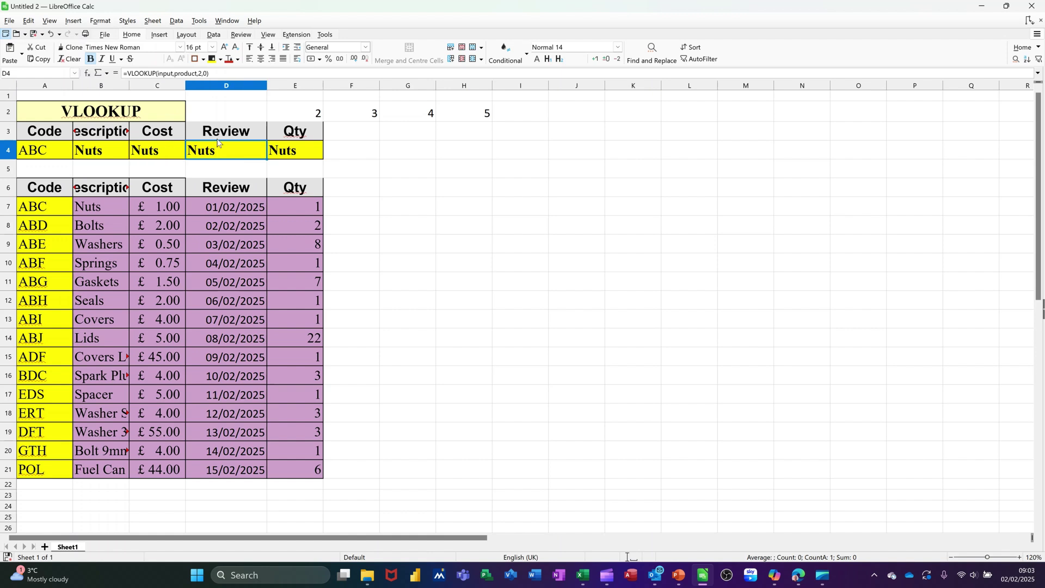
pyautogui.click(285, 152)
pyautogui.click(103, 144)
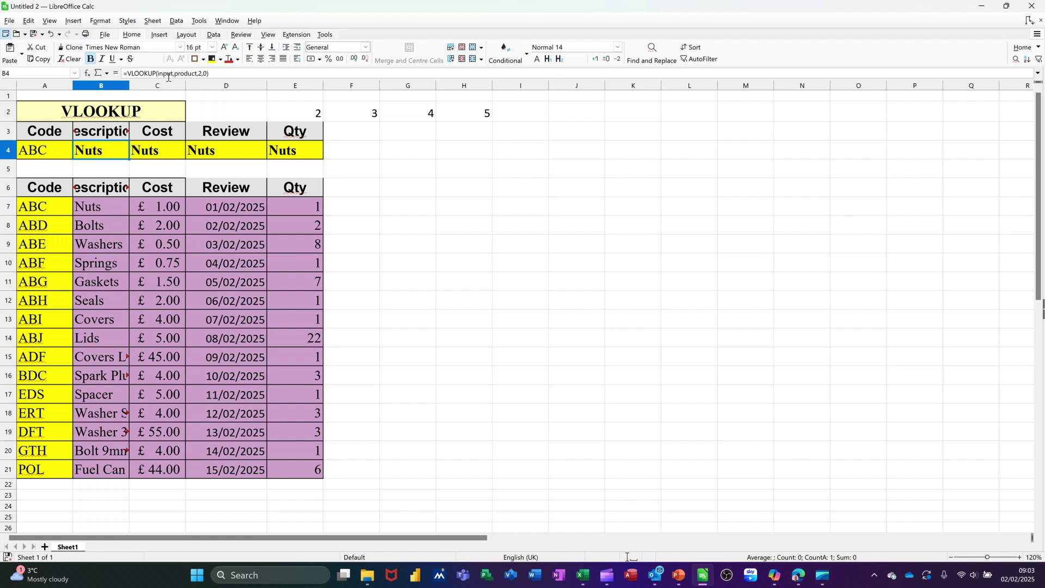
# - Change C4's column index from 2 to 3 so the Cost lookup returns 1
pyautogui.click(164, 151)
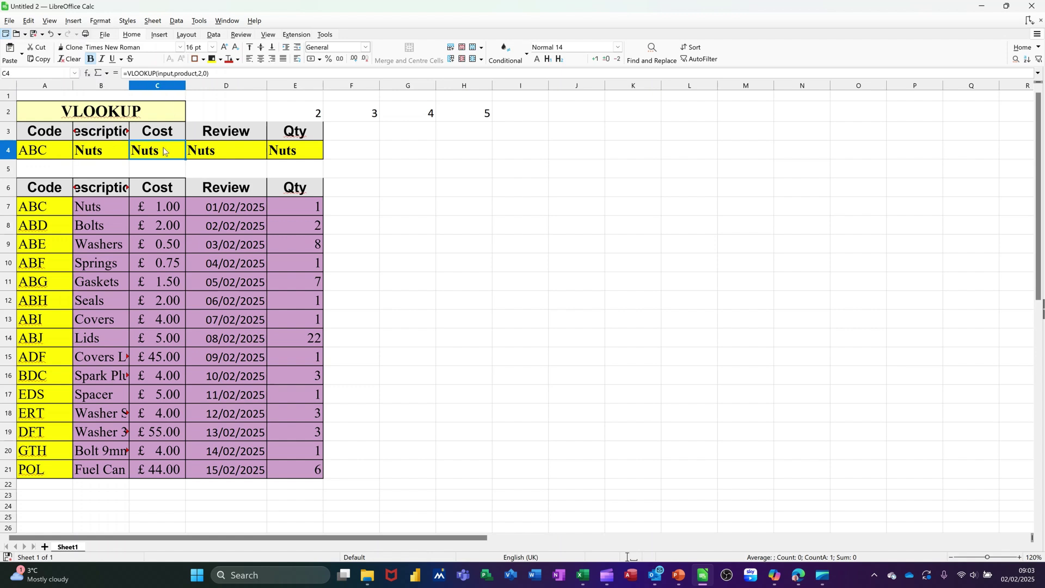
pyautogui.click(200, 73)
pyautogui.doubleClick(200, 73)
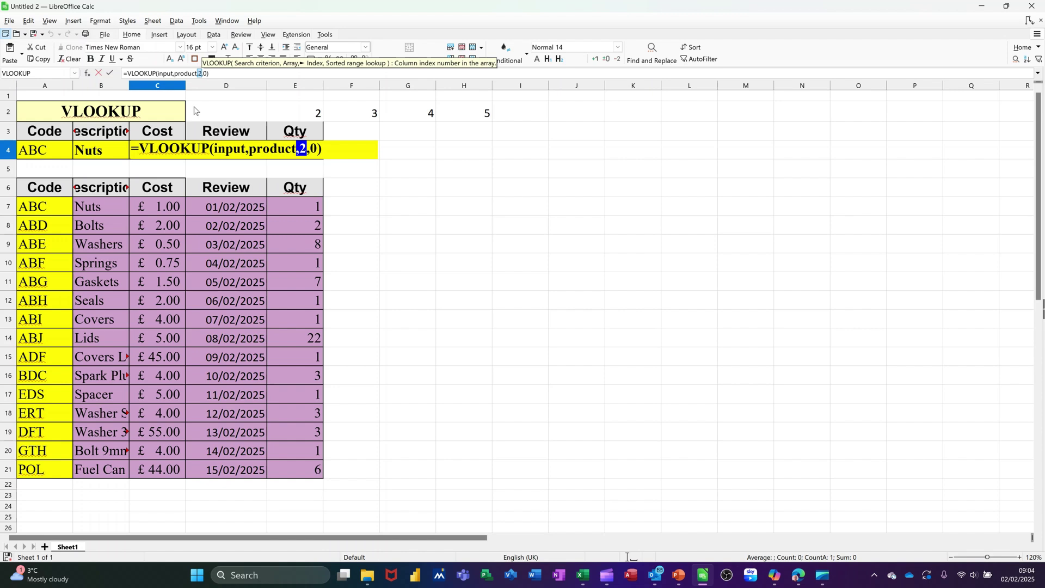
pyautogui.write('3')
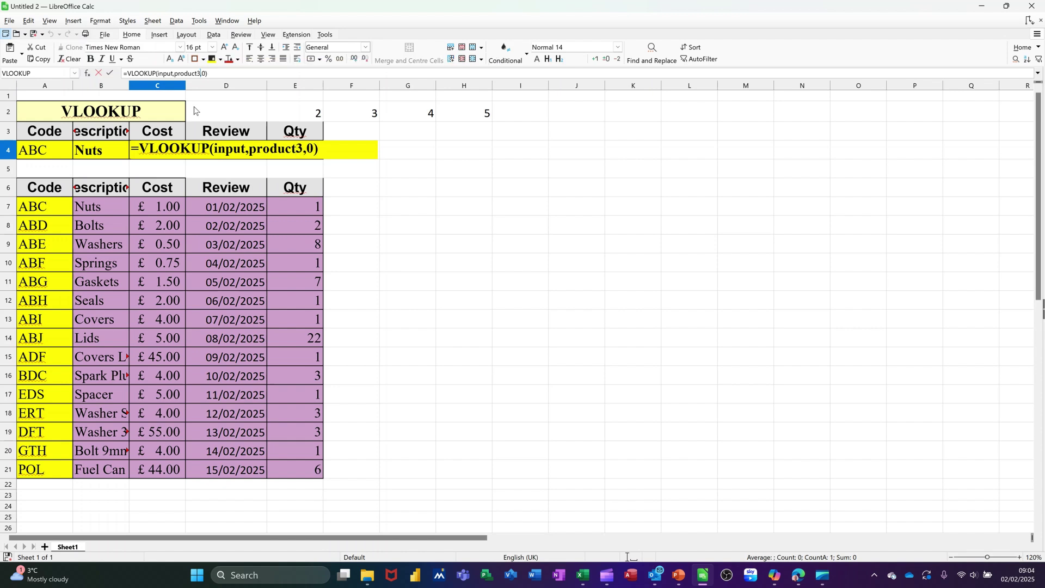
pyautogui.click(197, 74)
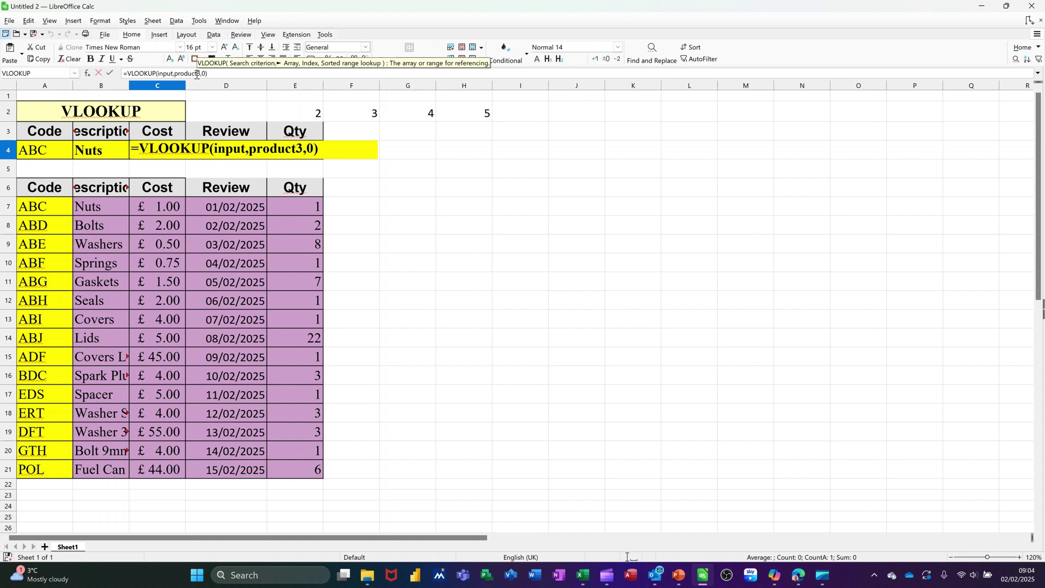
pyautogui.write(',')
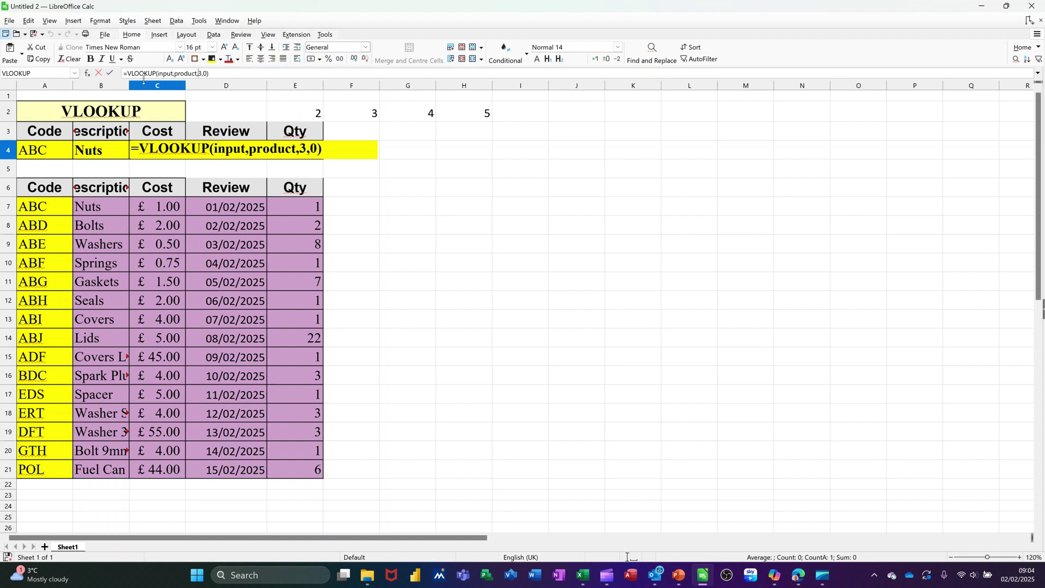
pyautogui.click(109, 72)
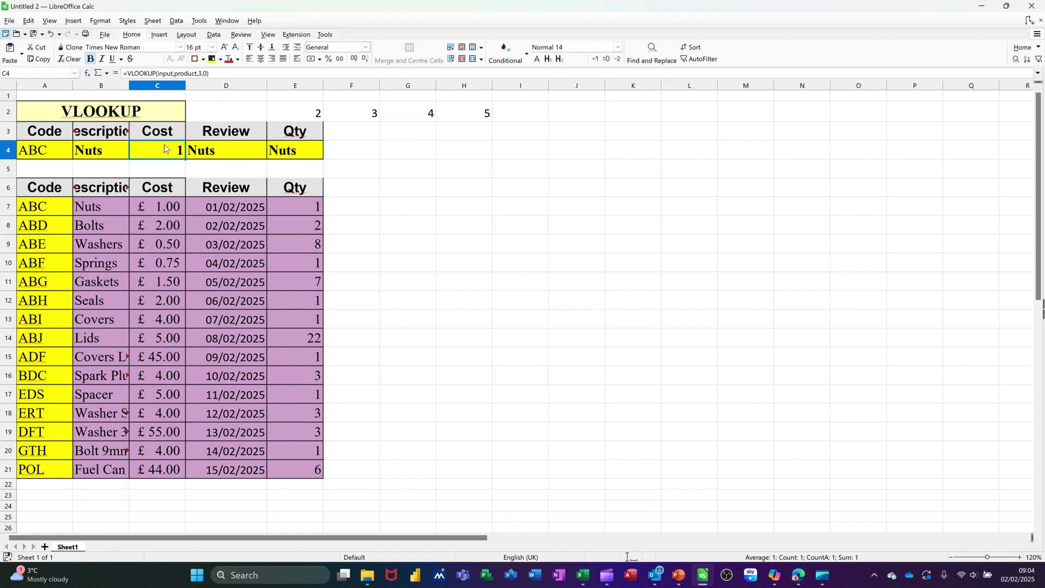
# - Change D4's column index to 4 for the Review lookup
pyautogui.click(217, 152)
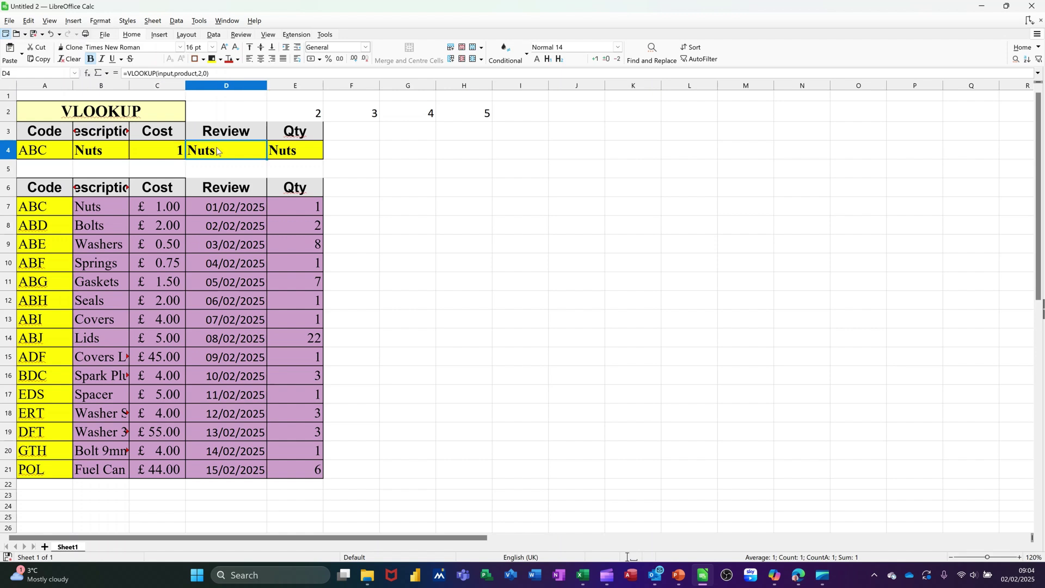
pyautogui.click(198, 74)
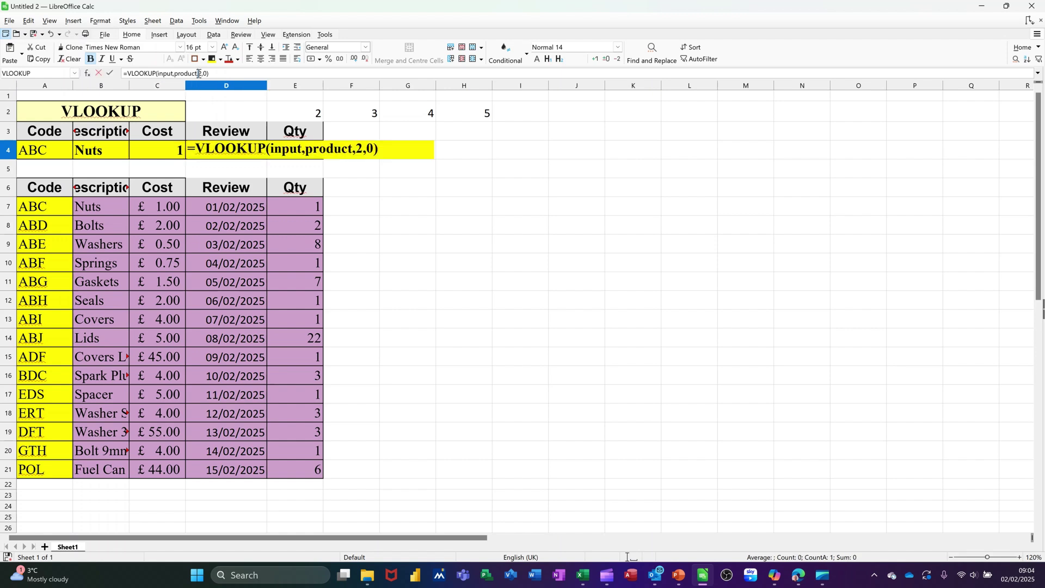
pyautogui.moveTo(198, 74); pyautogui.dragTo(203, 77)
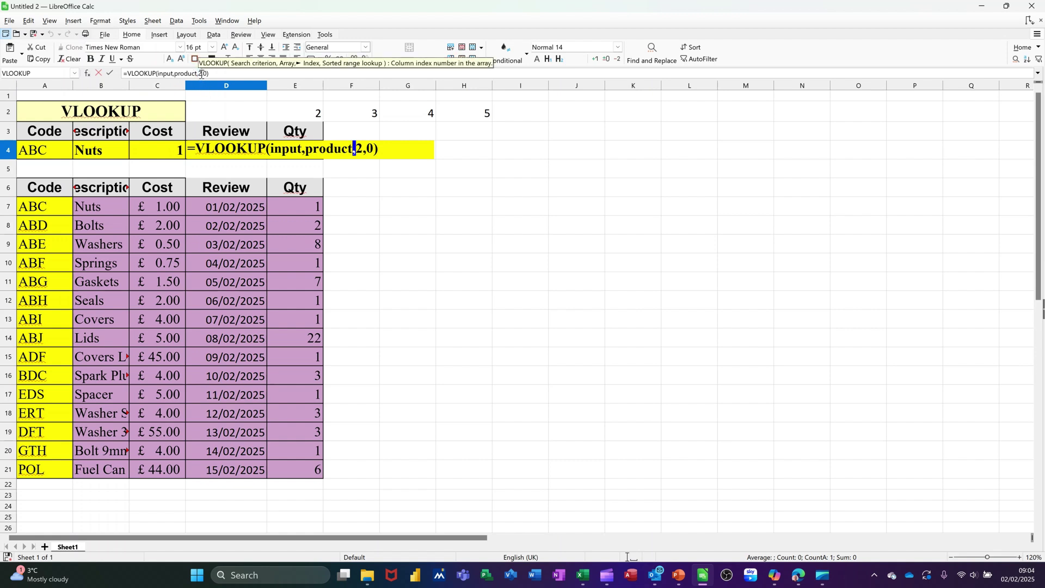
pyautogui.doubleClick(200, 74)
pyautogui.write('4')
pyautogui.click(109, 73)
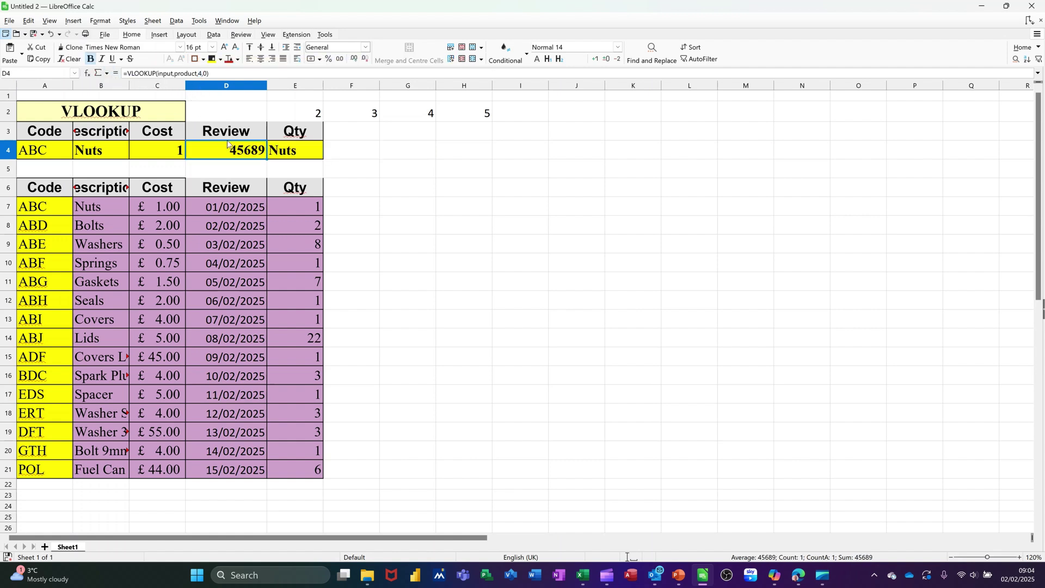
# - Clone D7's date formatting onto D4 so it shows 01/02/2025
pyautogui.click(220, 209)
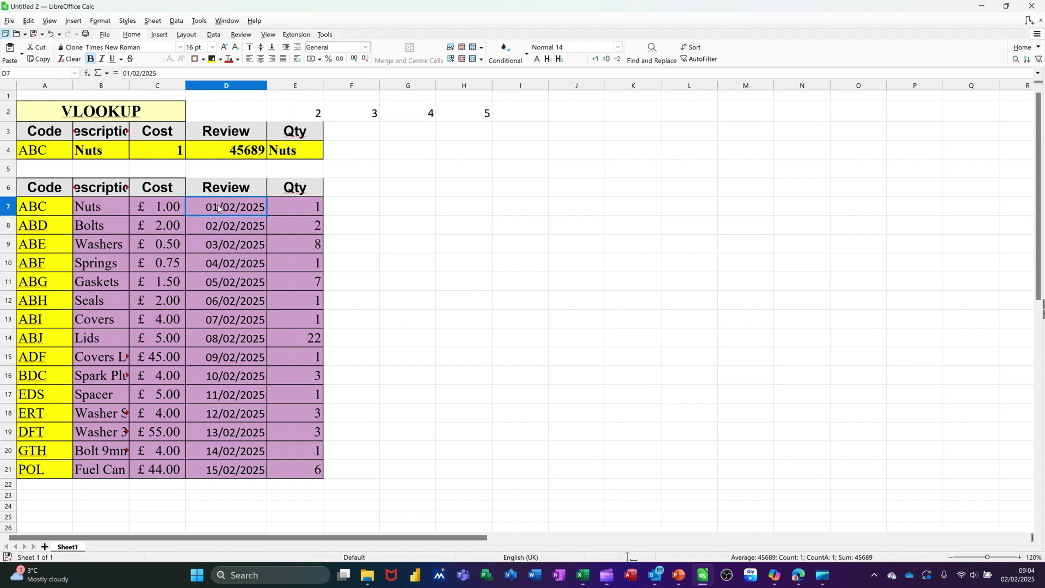
pyautogui.doubleClick(69, 49)
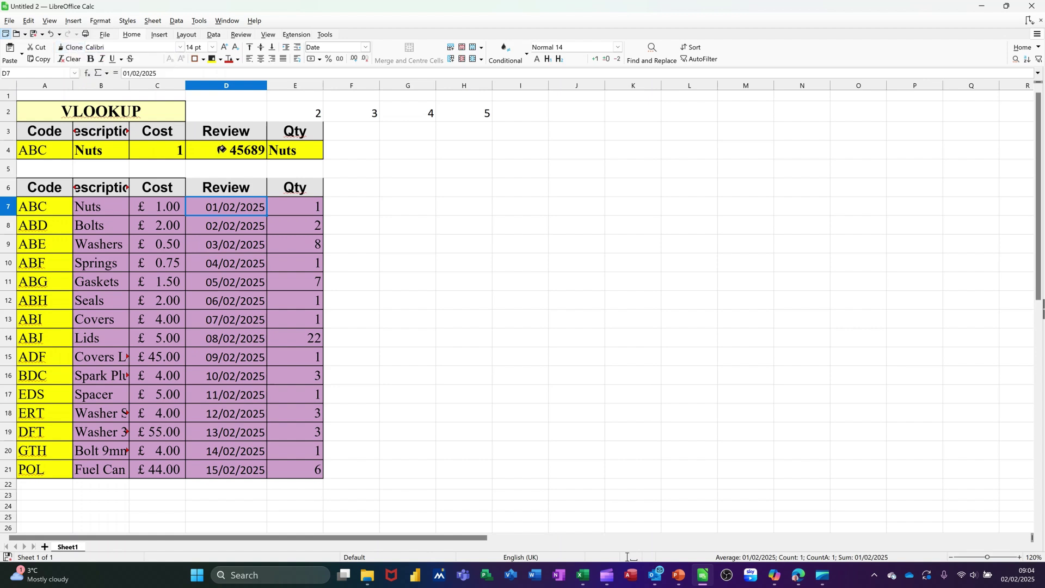
pyautogui.click(220, 150)
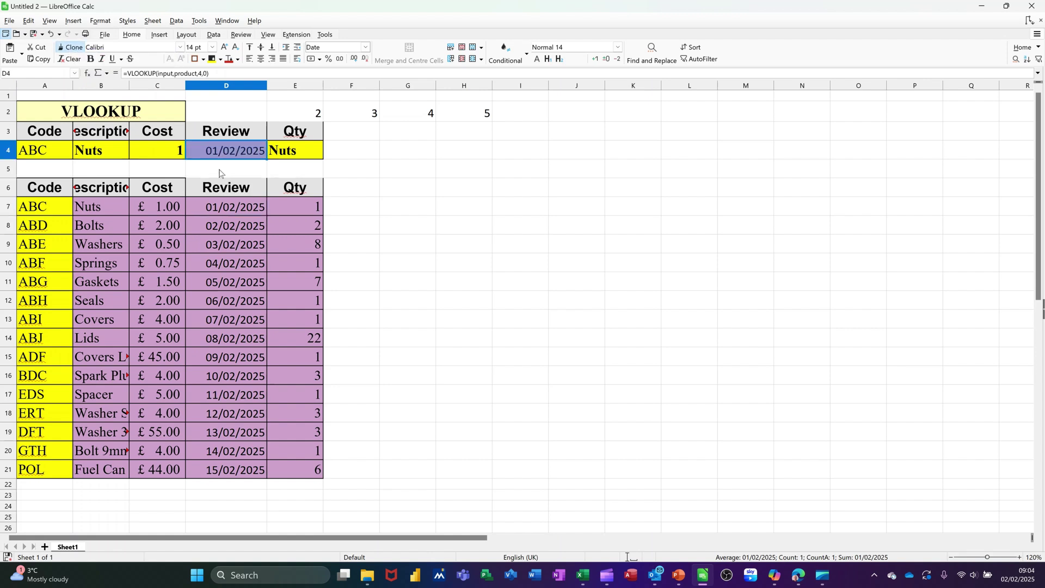
pyautogui.click(286, 158)
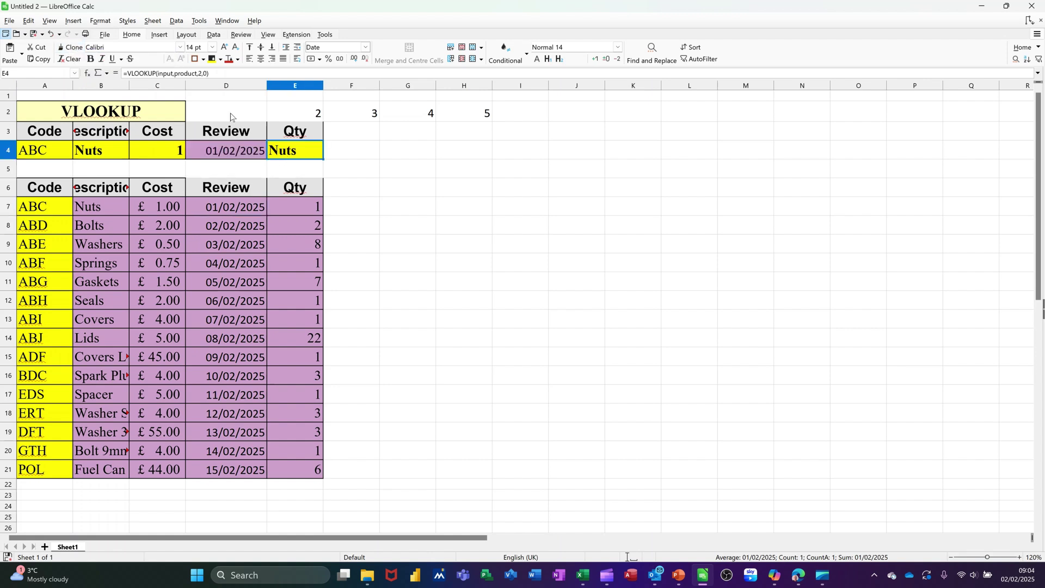
# - Change E4's column index to 5 so the Qty lookup returns 1
pyautogui.click(198, 74)
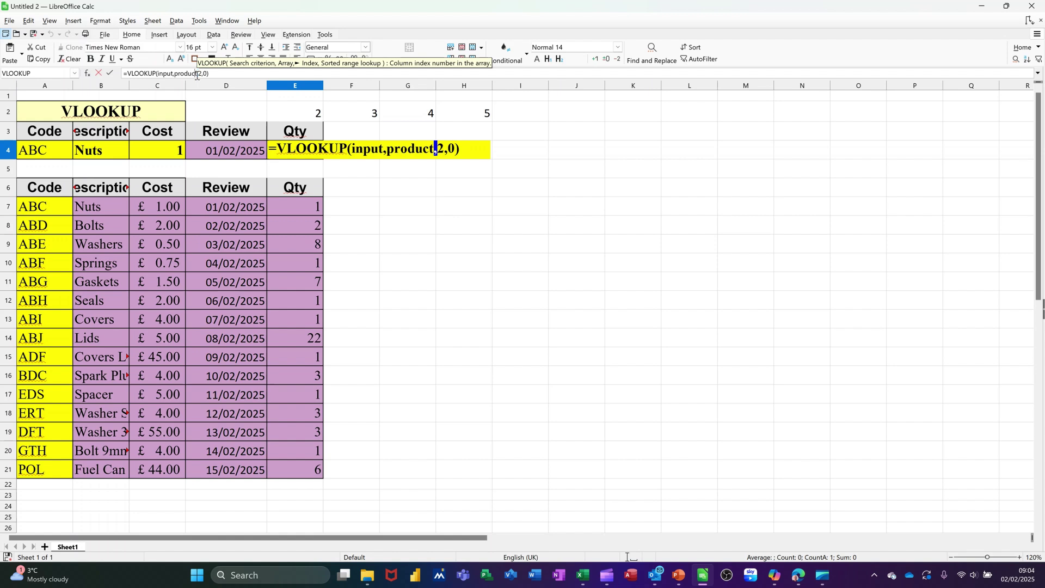
pyautogui.hotkey('shift', 'Left')
pyautogui.hotkey('shift', 'Left')
pyautogui.doubleClick(201, 74)
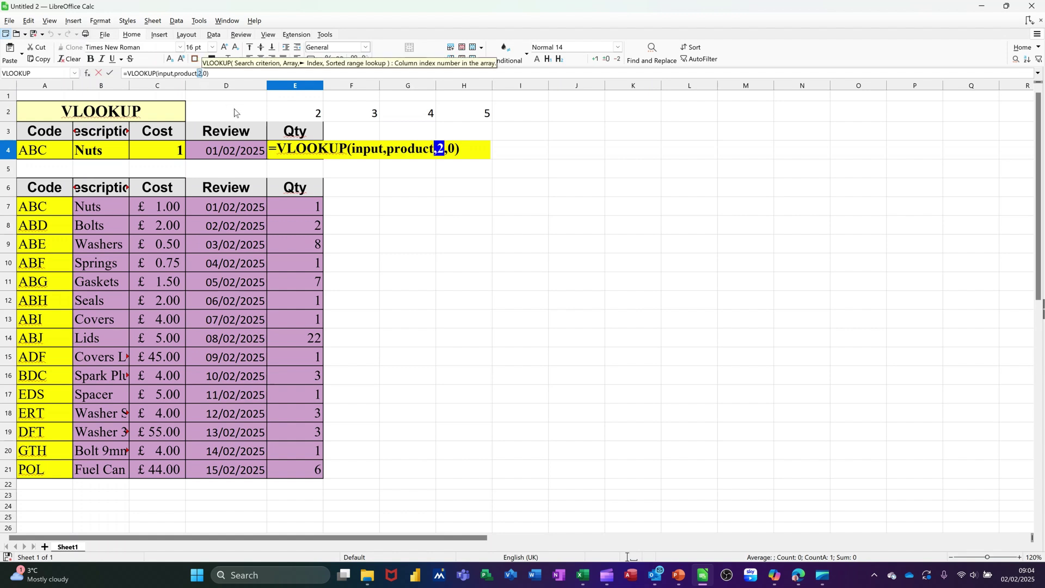
pyautogui.press('BackSpace')
pyautogui.write('5')
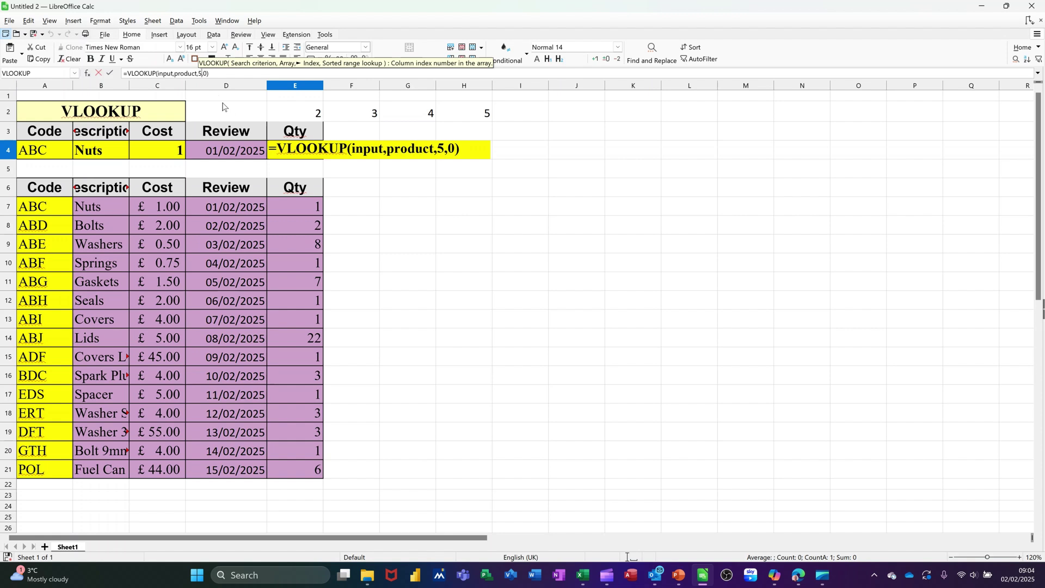
pyautogui.click(110, 74)
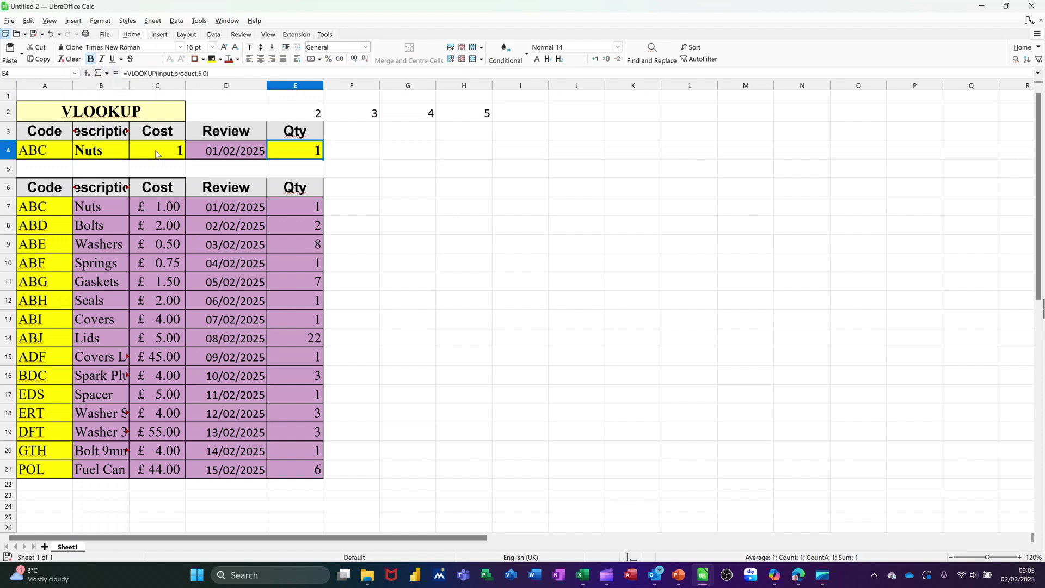
# - Clone C7's £ currency format and purple fill onto C4
pyautogui.click(160, 211)
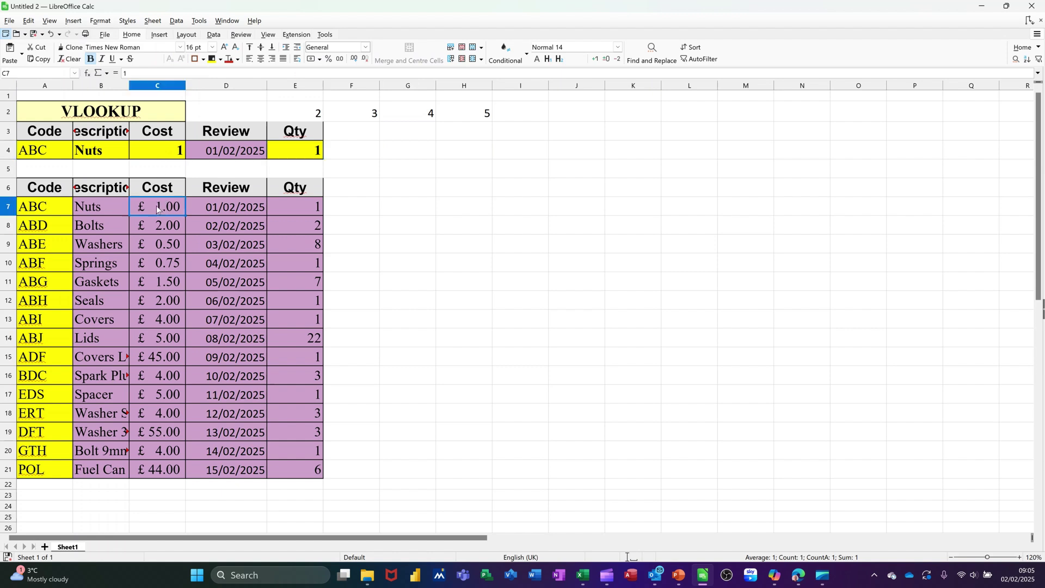
pyautogui.click(70, 47)
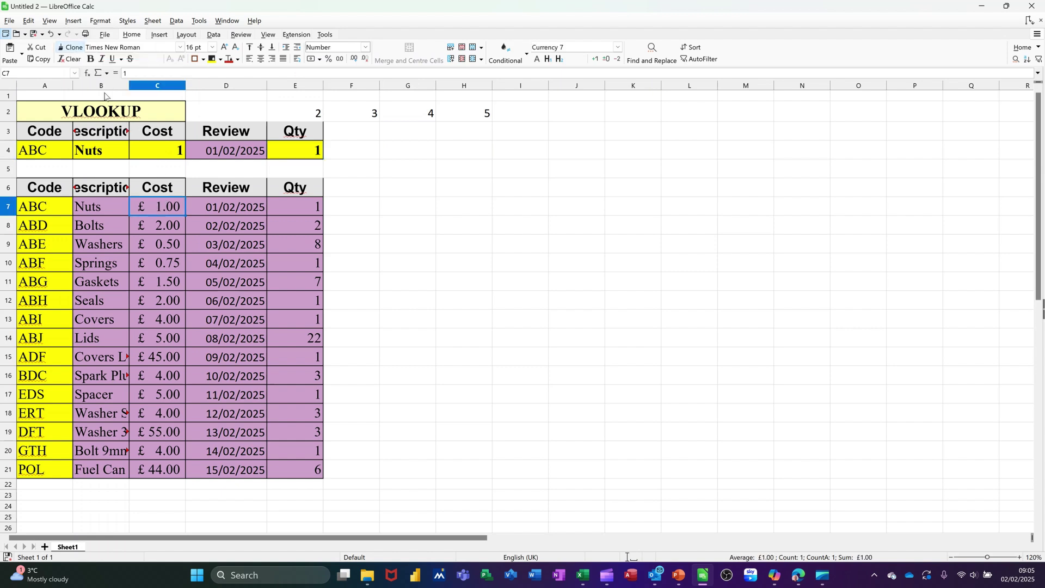
pyautogui.click(154, 144)
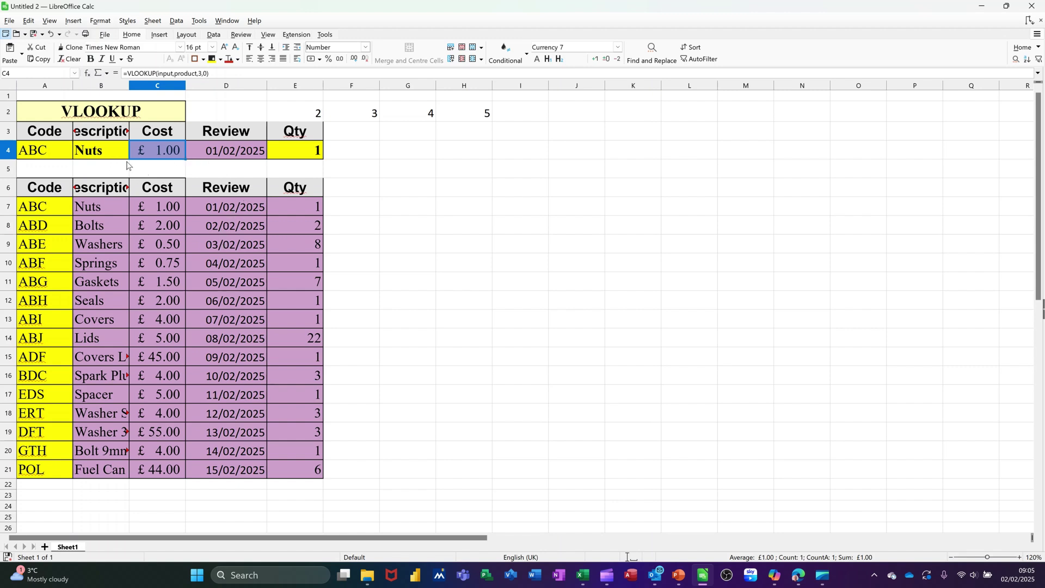
# - Clear C4:E4, make B4's column index reference E2, and fill it right to E4
pyautogui.moveTo(154, 158); pyautogui.dragTo(273, 145)
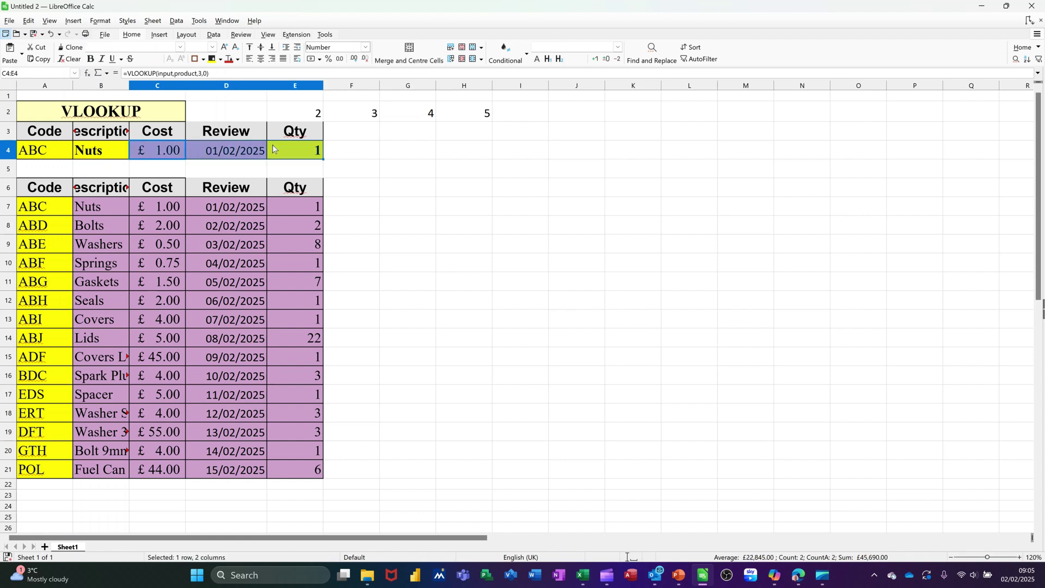
pyautogui.press('Delete')
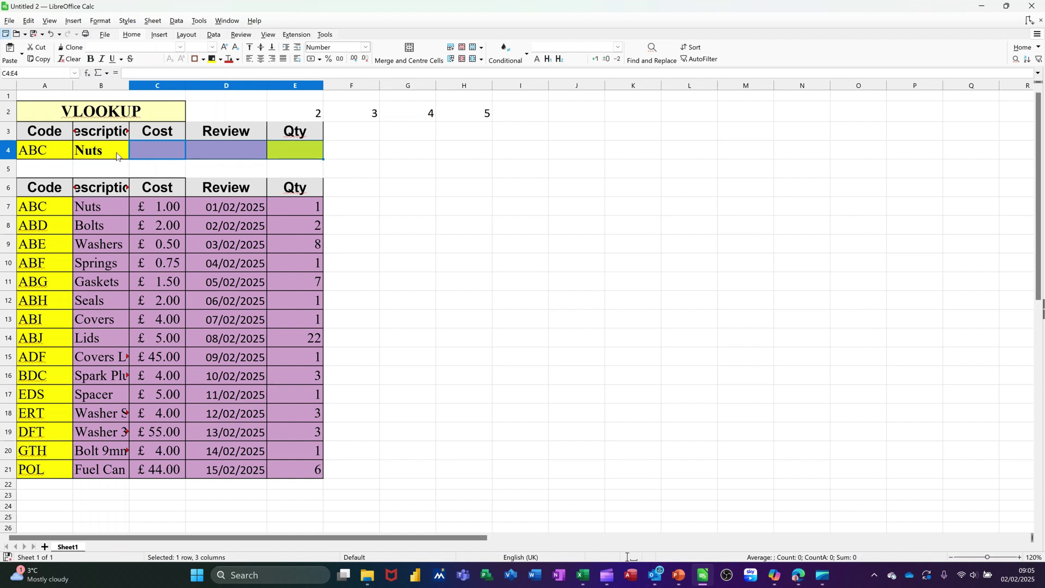
pyautogui.click(98, 157)
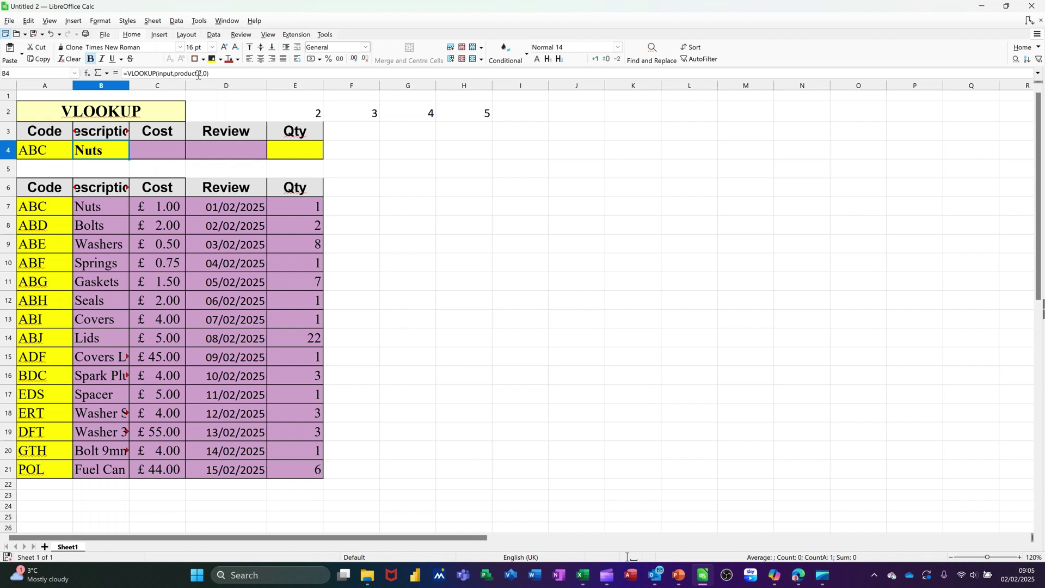
pyautogui.click(198, 75)
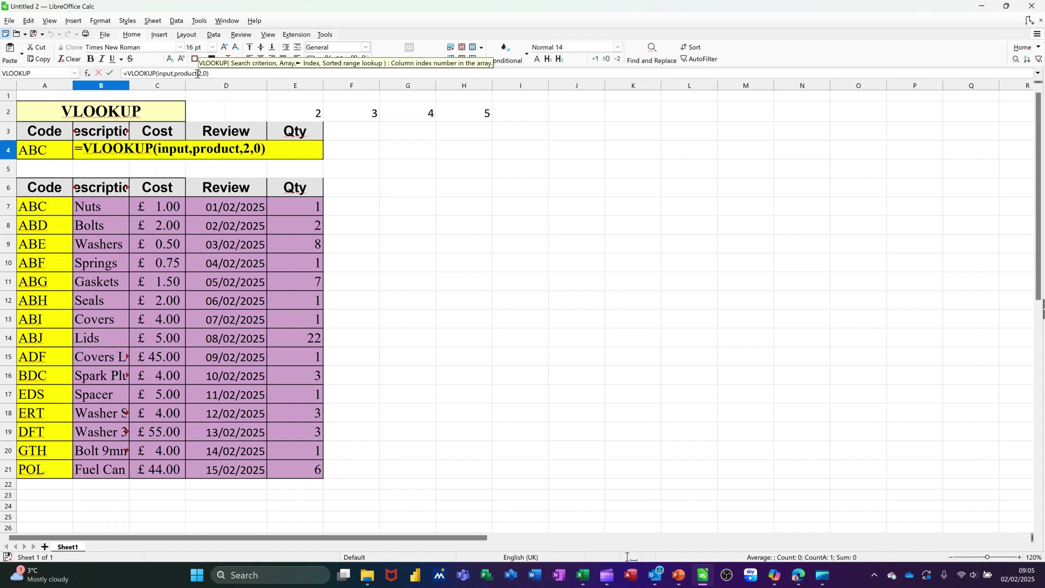
pyautogui.moveTo(199, 73); pyautogui.dragTo(202, 74)
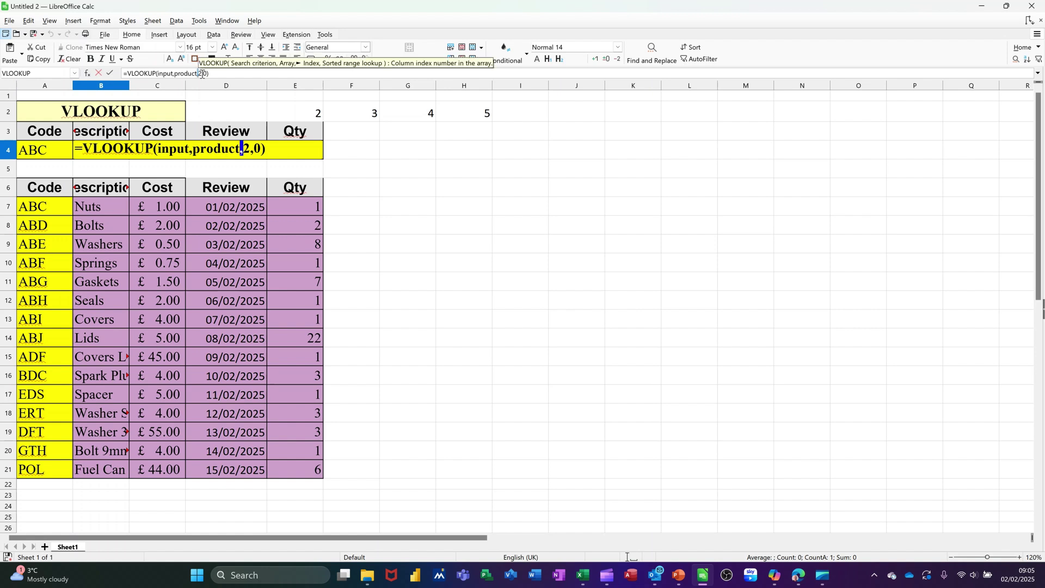
pyautogui.doubleClick(201, 73)
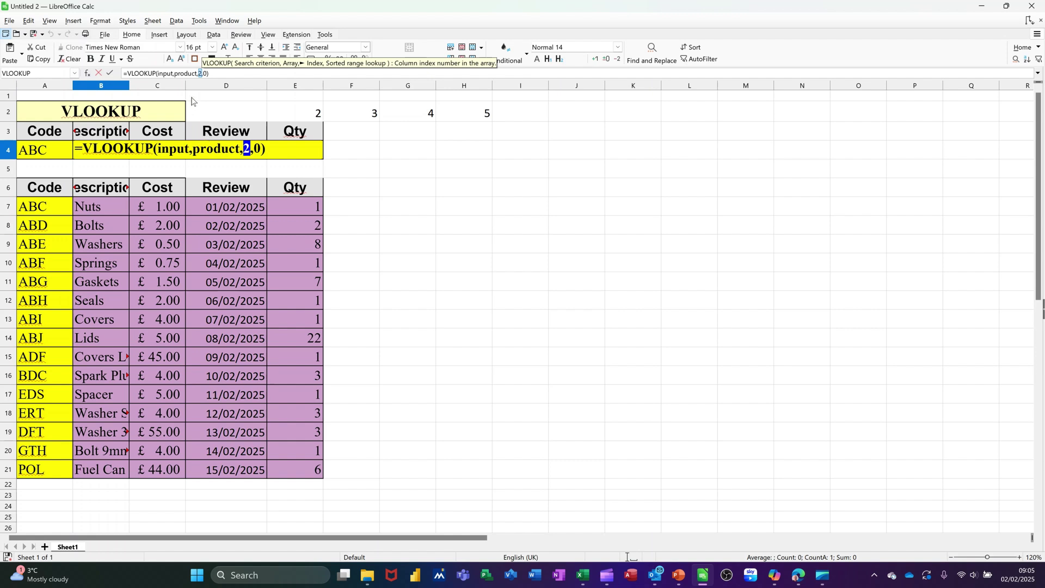
pyautogui.click(290, 114)
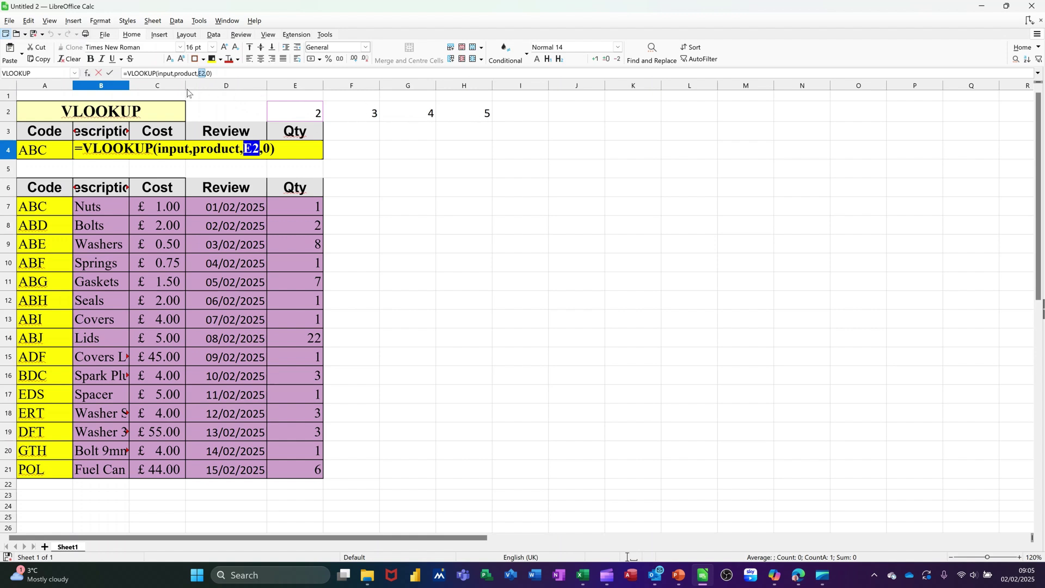
pyautogui.click(111, 73)
pyautogui.moveTo(128, 160); pyautogui.dragTo(309, 159)
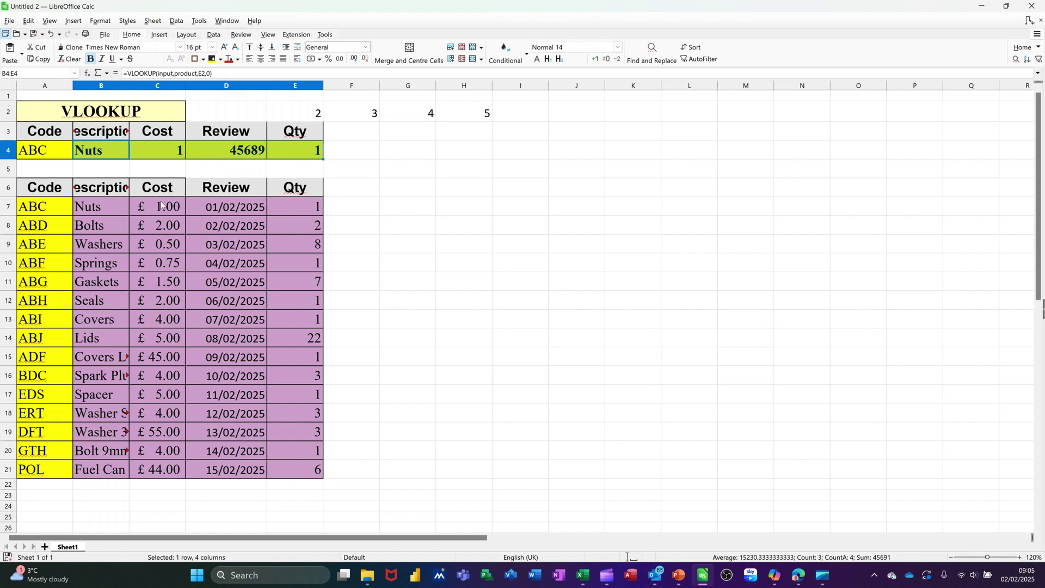
# - Clone C7:E7's currency, date and purple formatting onto C4:E4
pyautogui.click(232, 156)
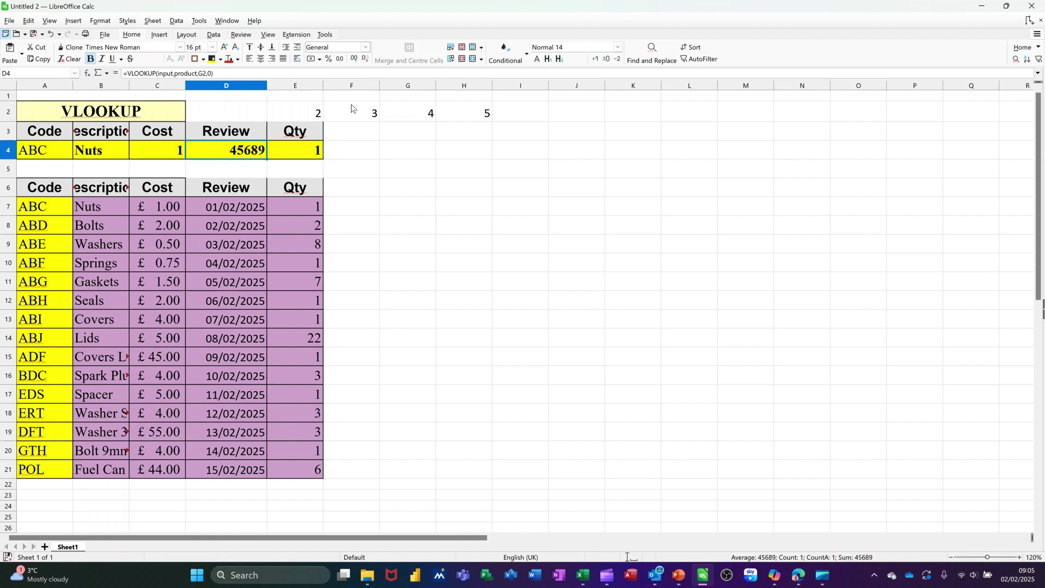
pyautogui.click(299, 153)
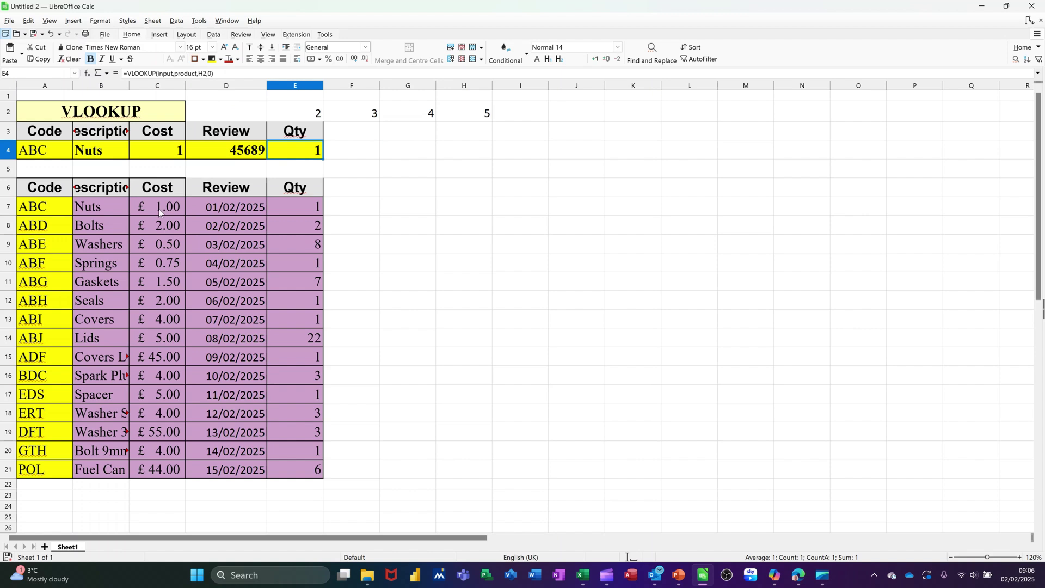
pyautogui.moveTo(157, 211); pyautogui.dragTo(269, 208)
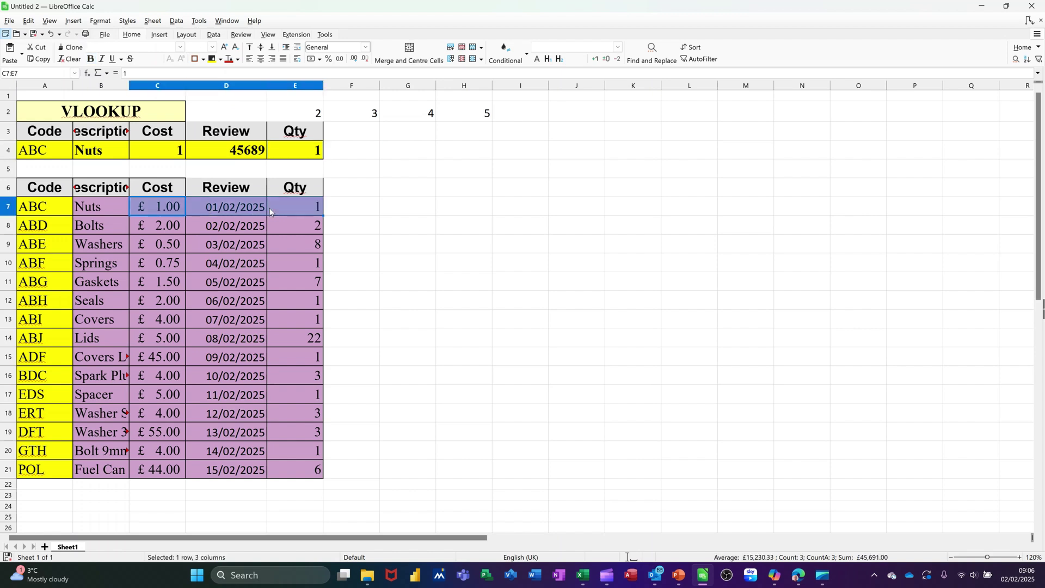
pyautogui.click(71, 47)
pyautogui.click(154, 147)
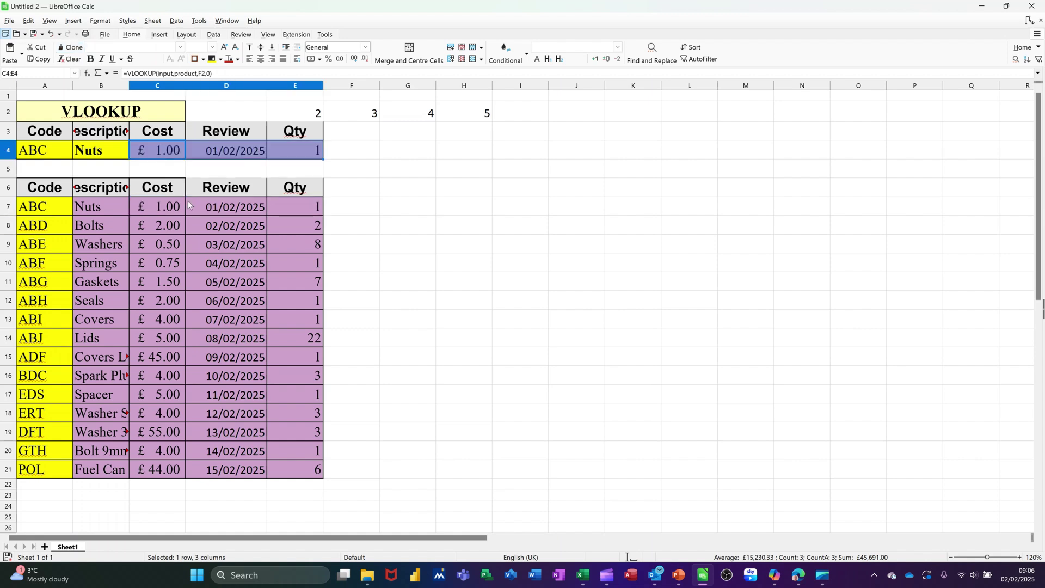
pyautogui.press('Down')
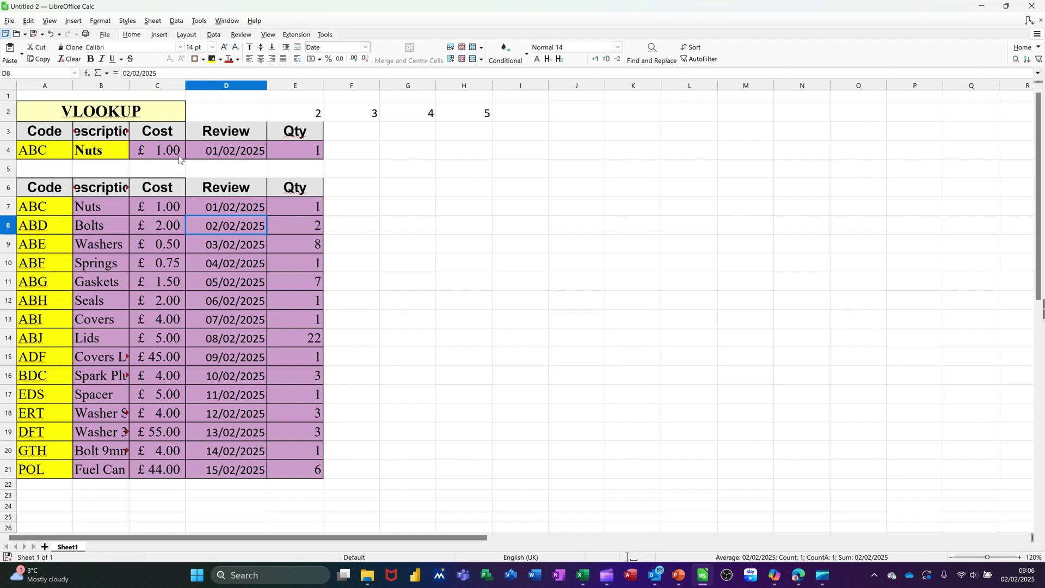
pyautogui.click(97, 152)
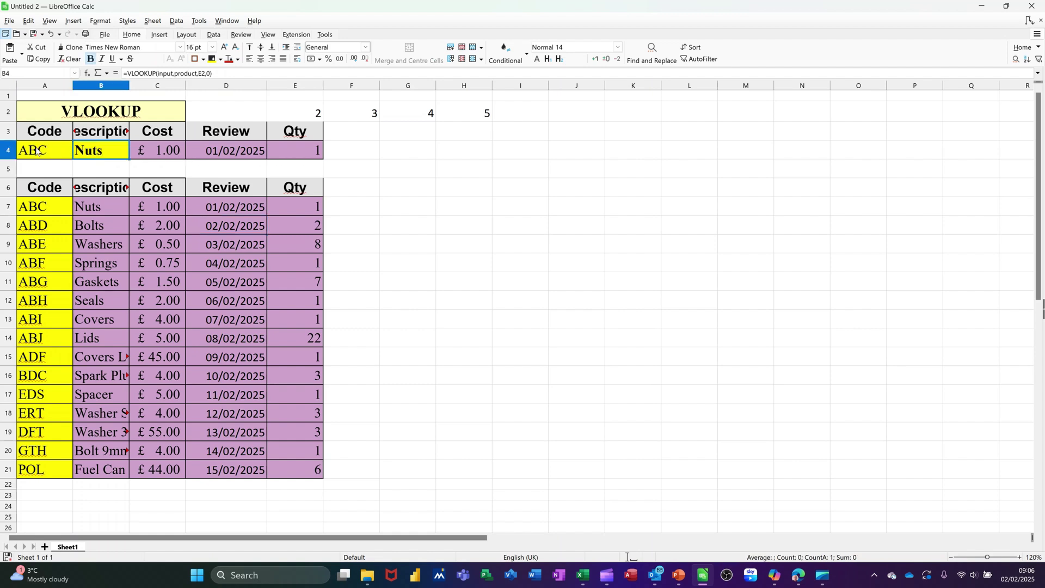
# - Add a Cell range validity rule to A4 with source $Sheet1.$A$7:$A$21
pyautogui.click(37, 151)
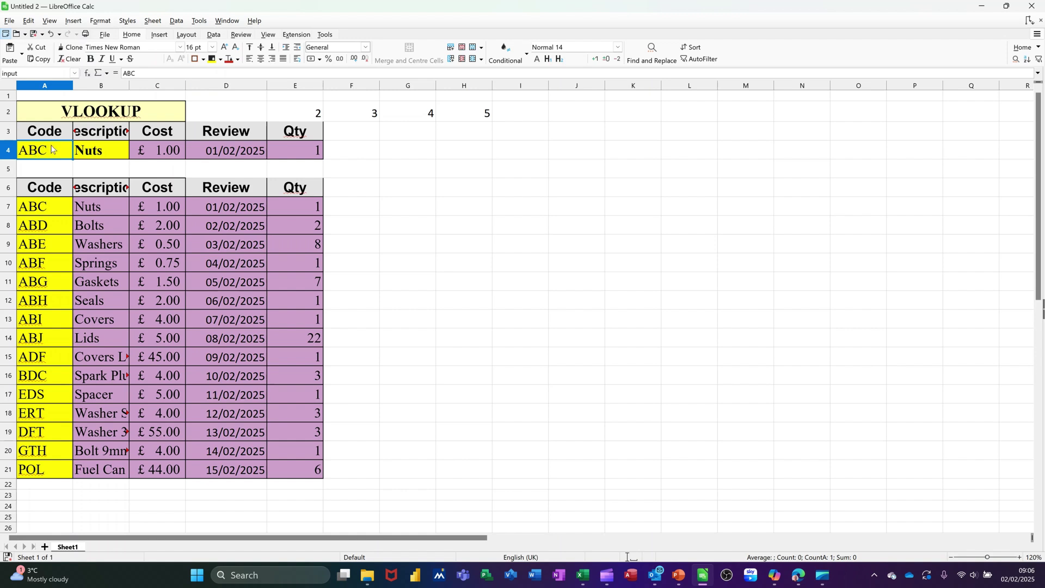
pyautogui.click(213, 35)
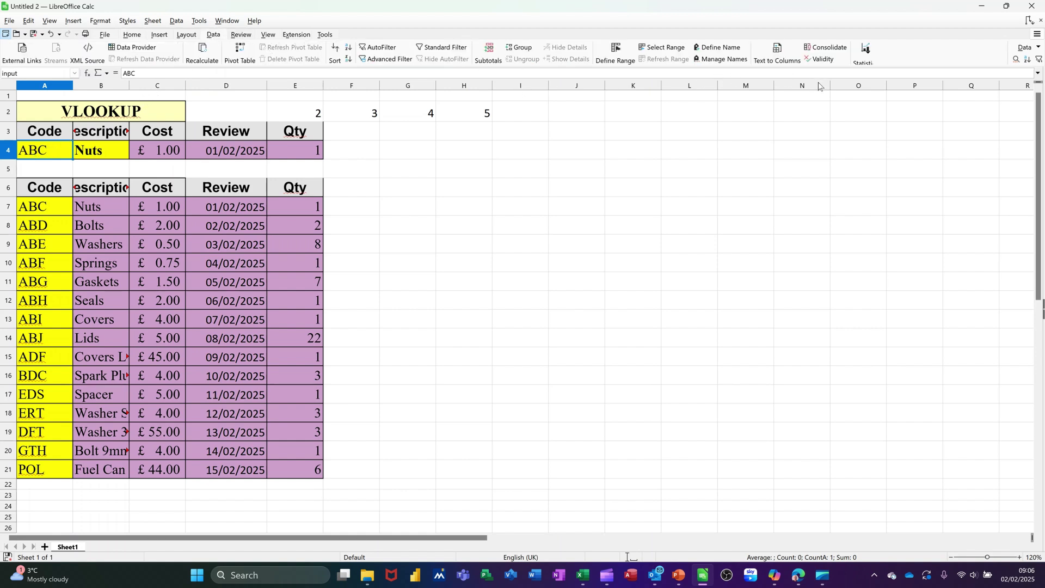
pyautogui.click(822, 59)
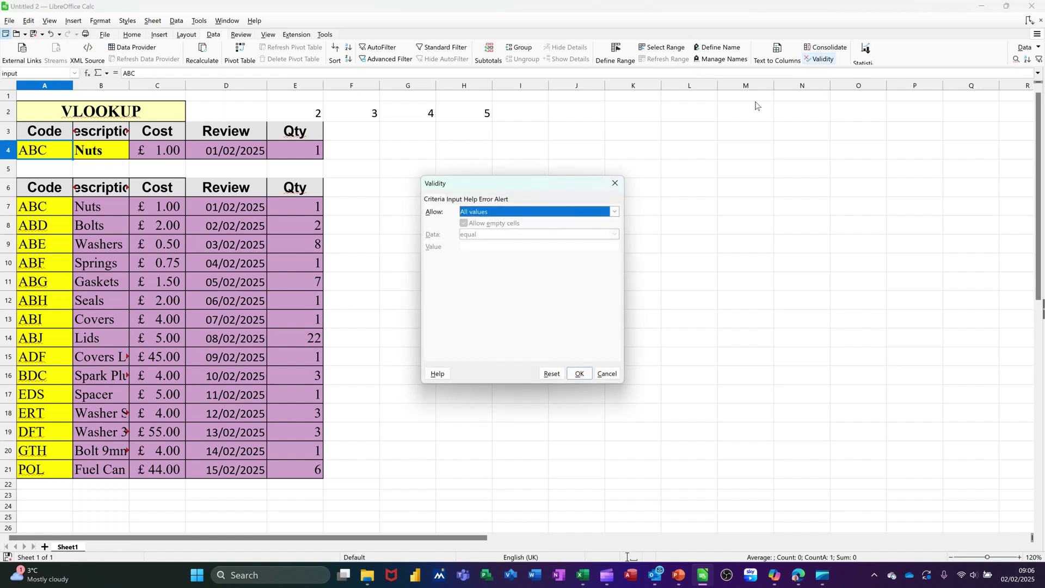
pyautogui.click(615, 213)
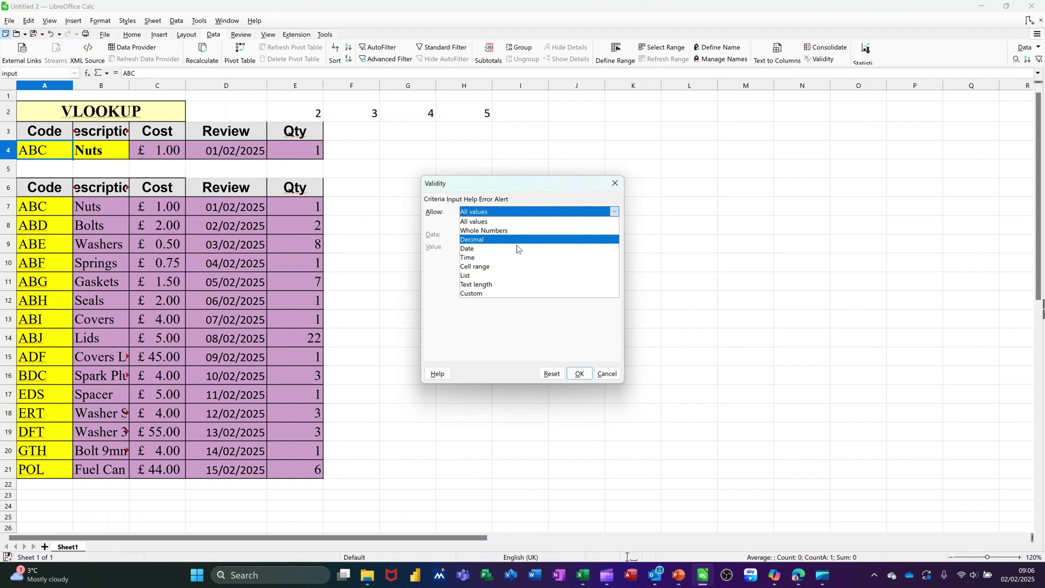
pyautogui.click(504, 267)
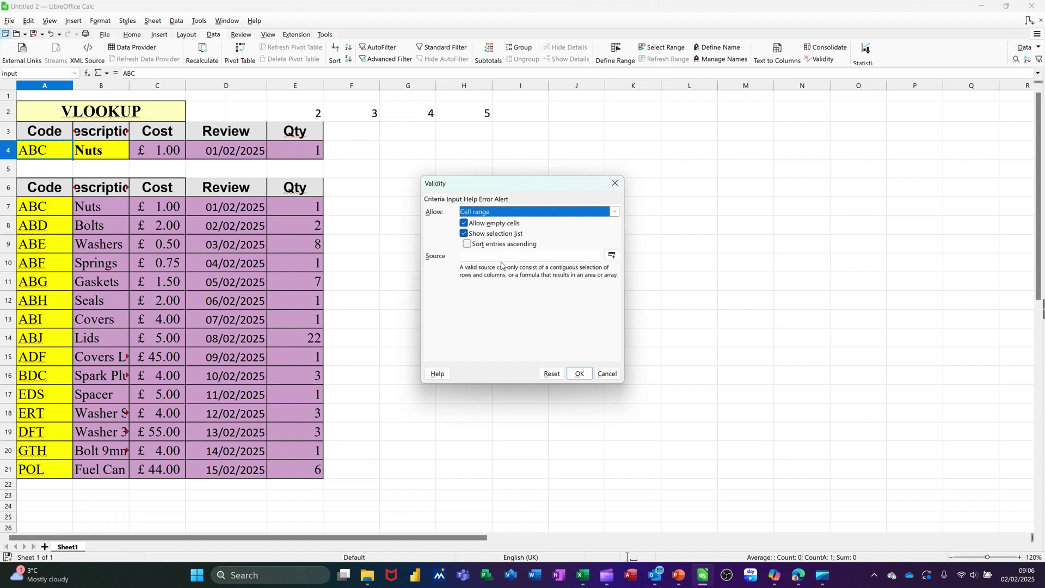
pyautogui.click(497, 254)
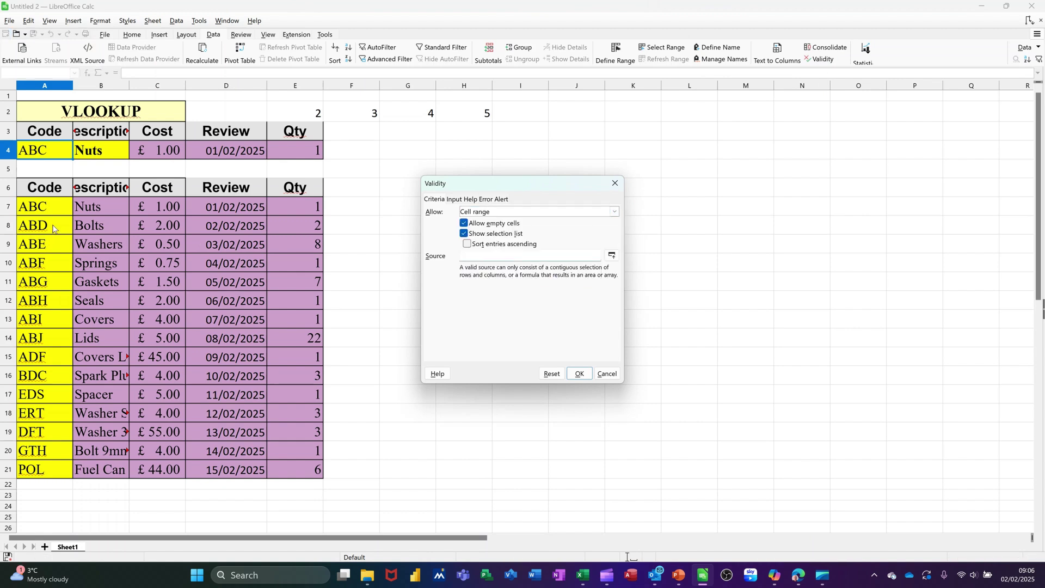
pyautogui.moveTo(36, 210); pyautogui.dragTo(43, 477)
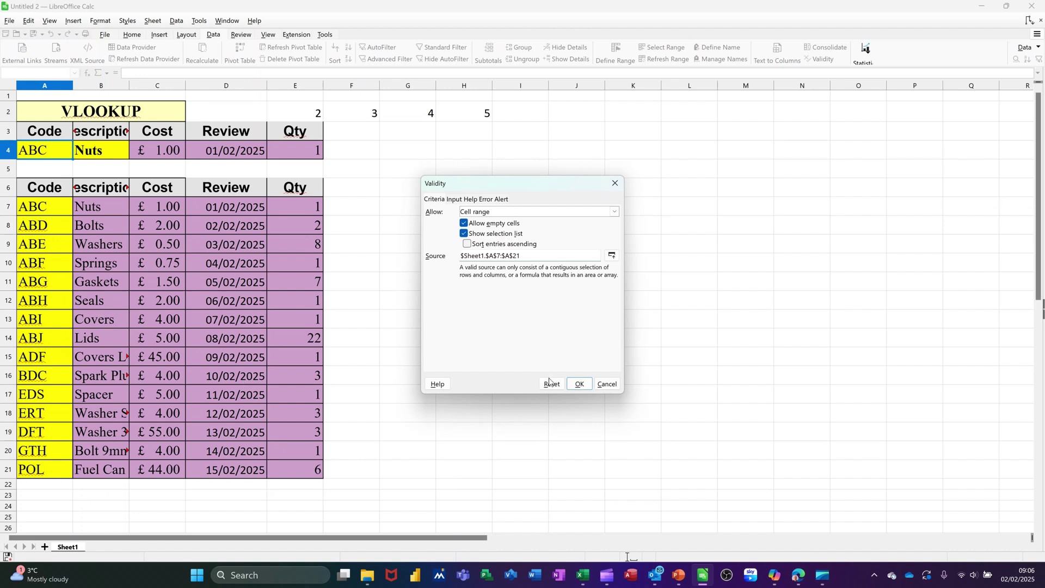
pyautogui.click(578, 384)
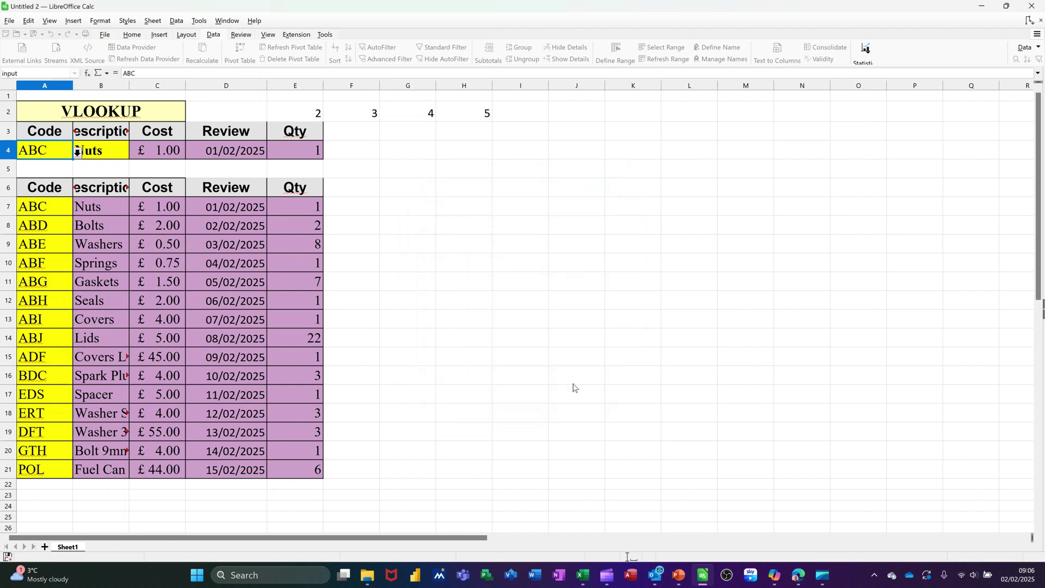
pyautogui.click(77, 153)
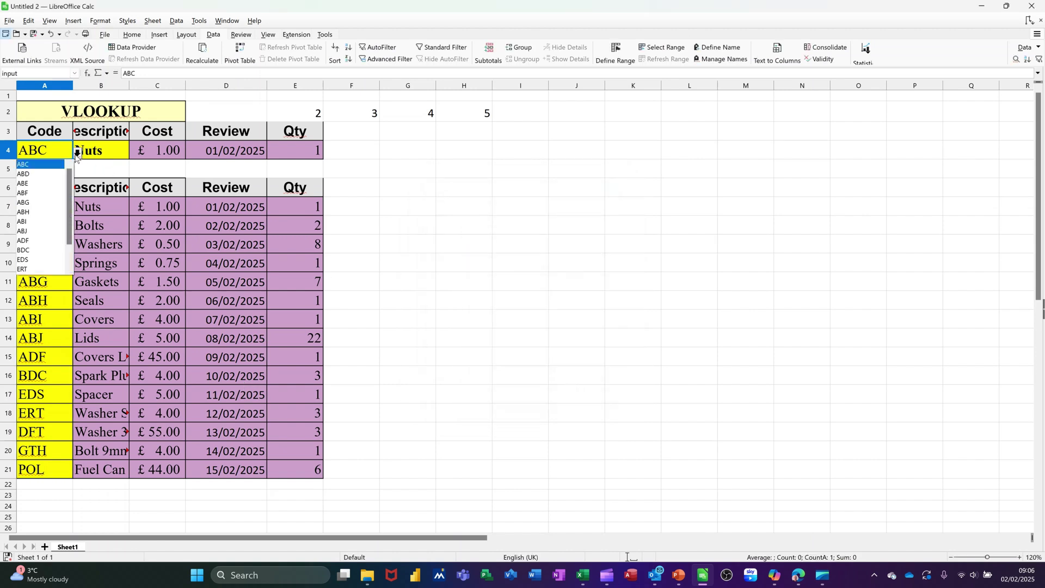
pyautogui.click(32, 185)
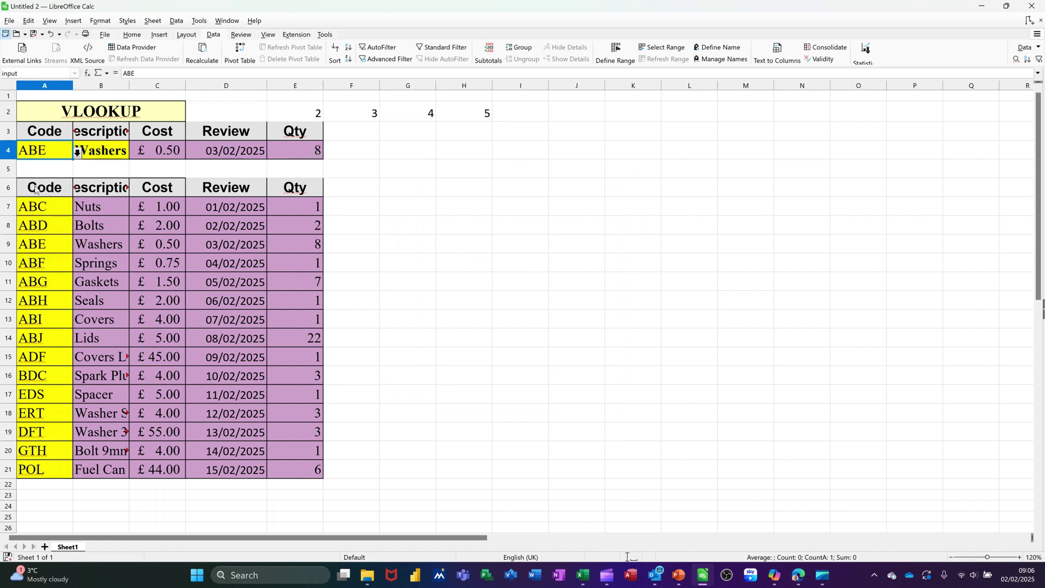
pyautogui.click(77, 154)
pyautogui.click(40, 243)
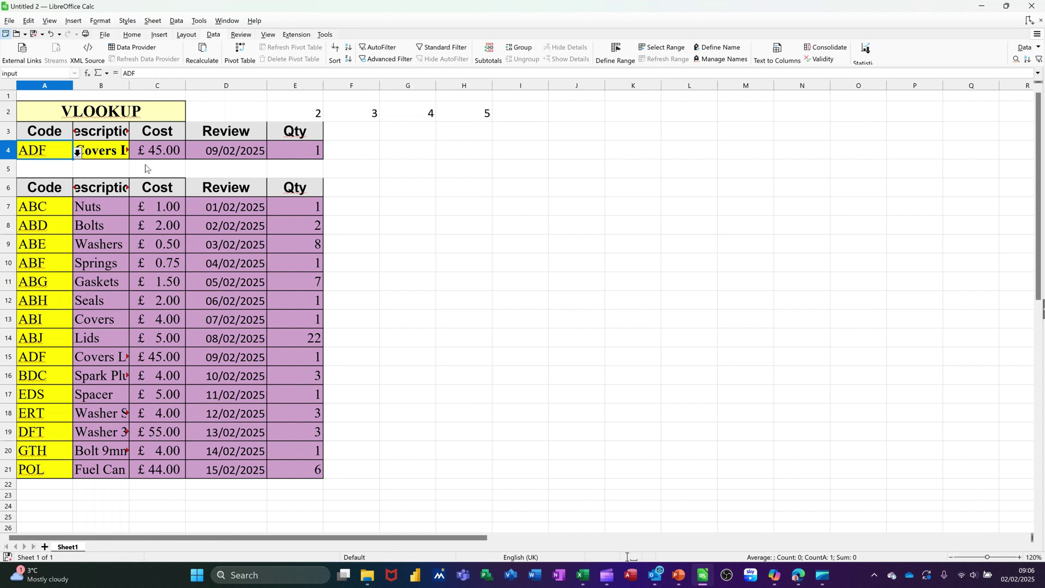
pyautogui.click(77, 154)
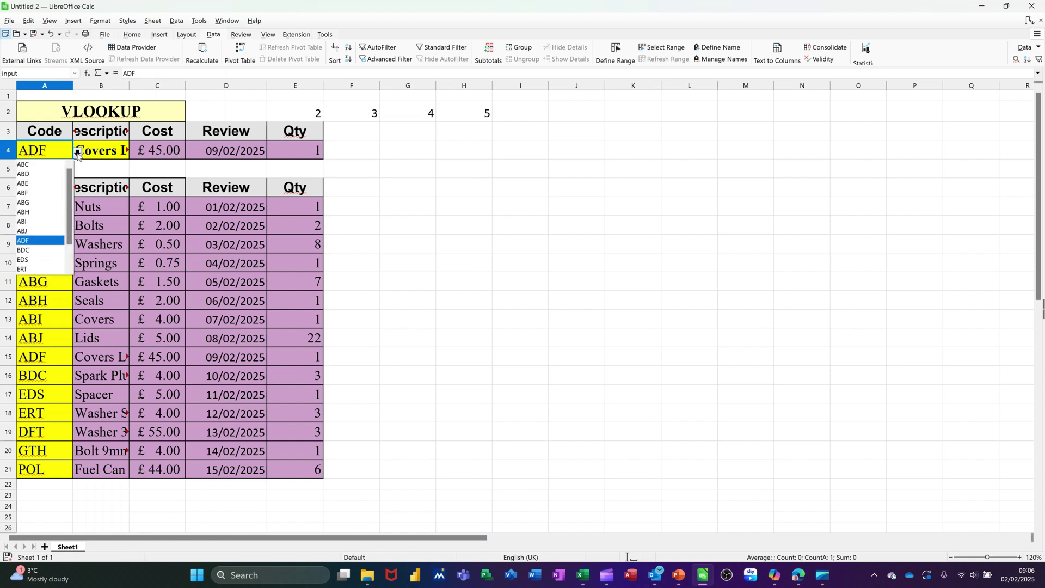
pyautogui.click(30, 262)
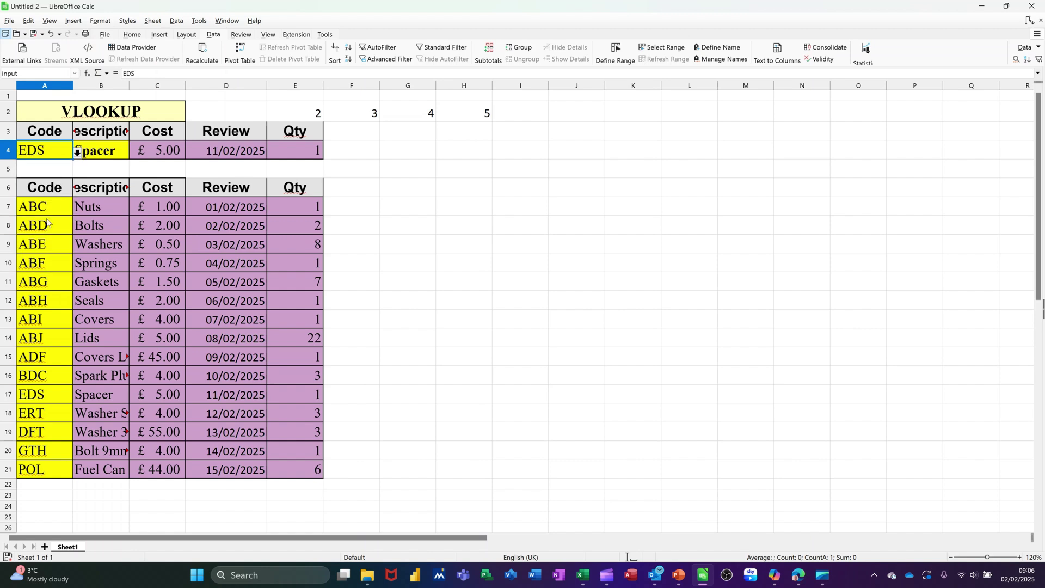
pyautogui.click(77, 154)
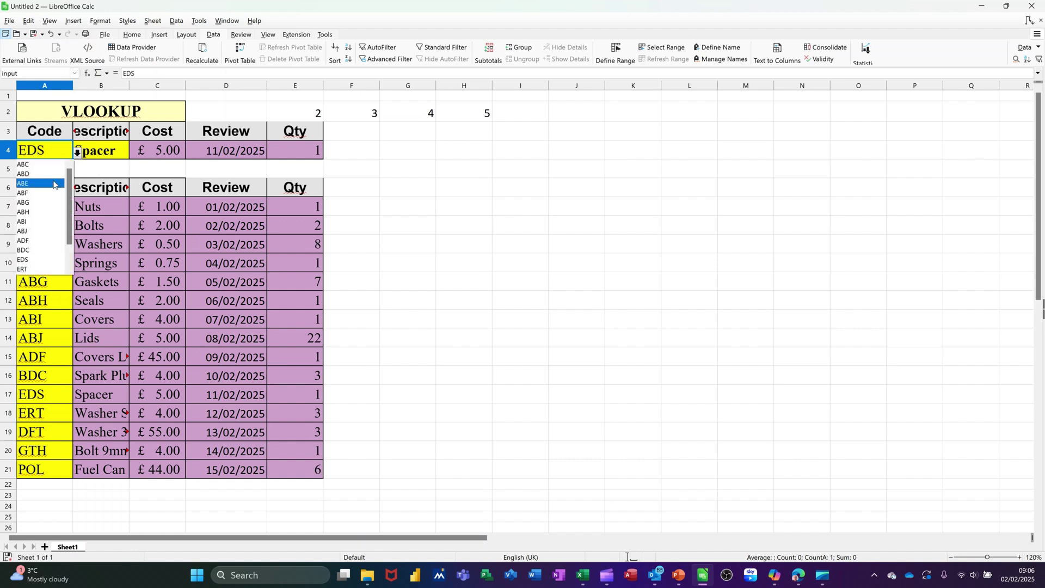
pyautogui.click(24, 165)
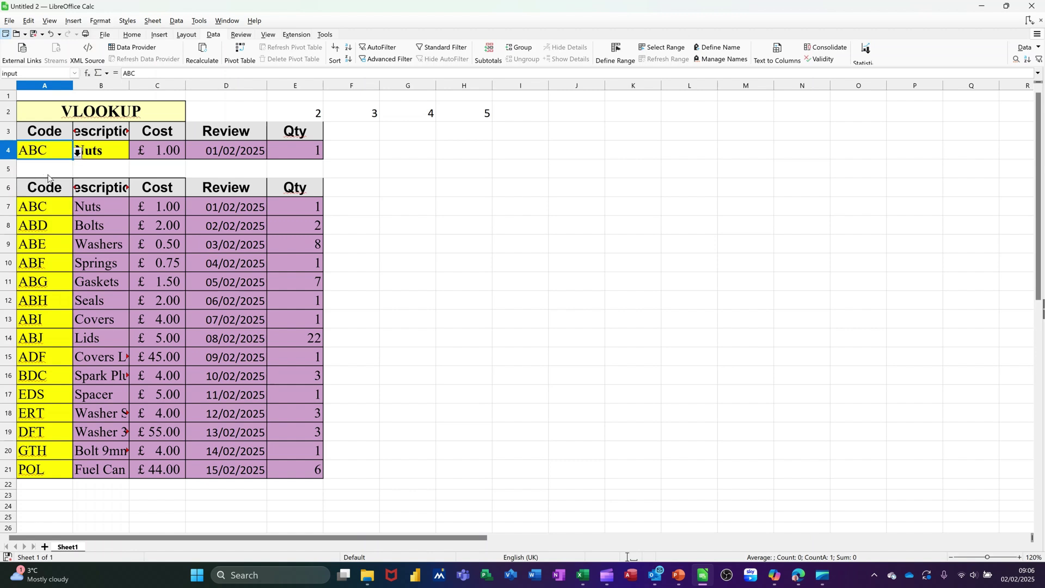